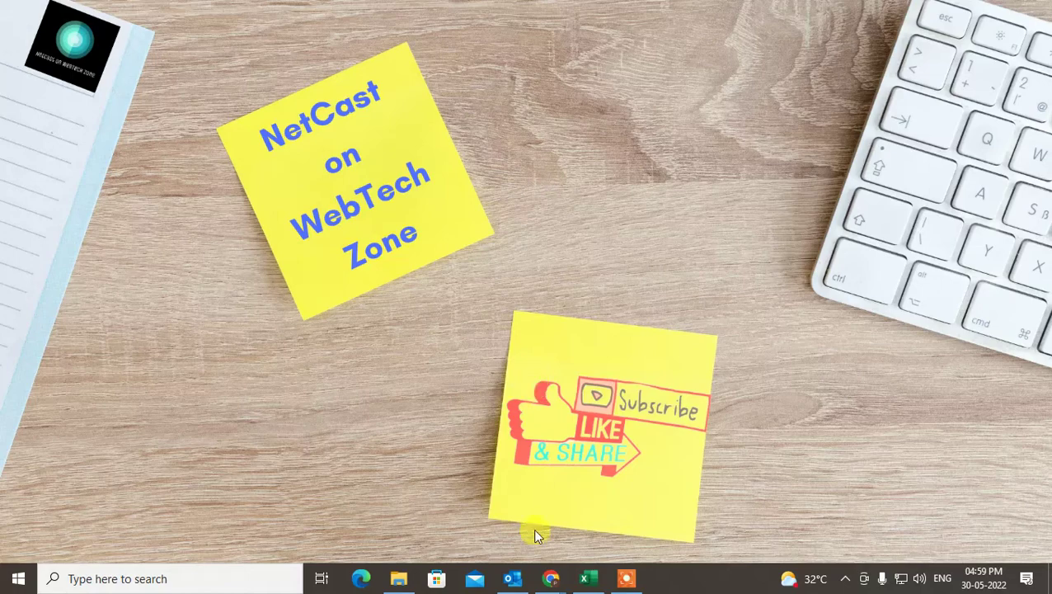
- Restore the Outlook Inbox window from its taskbar thumbnail
left_click(511, 582)
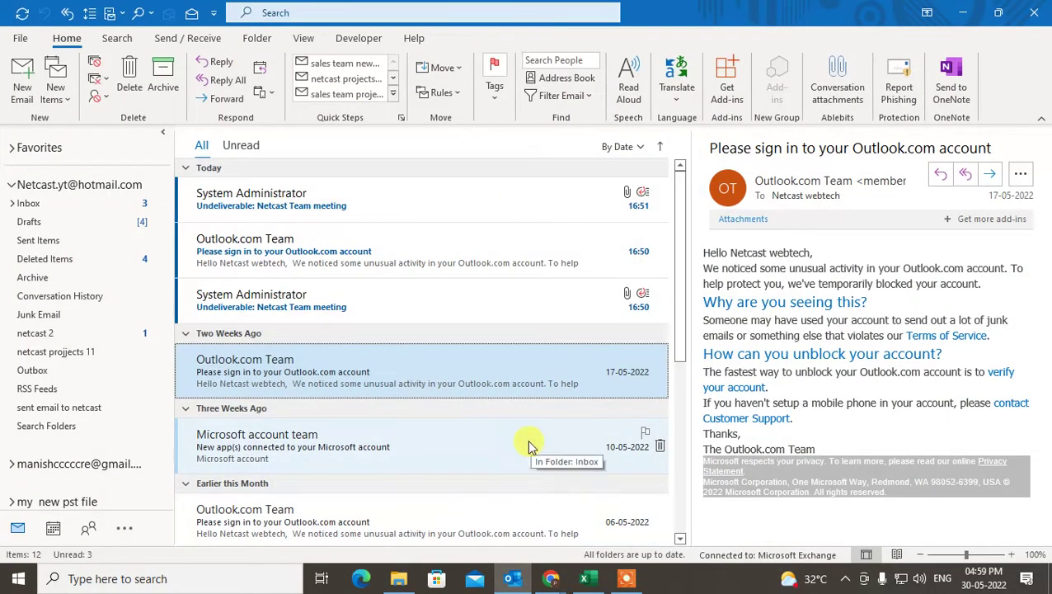
- Show the May 2022 calendar in Month view with only the main calendar, UK holidays hidden
left_click(50, 527)
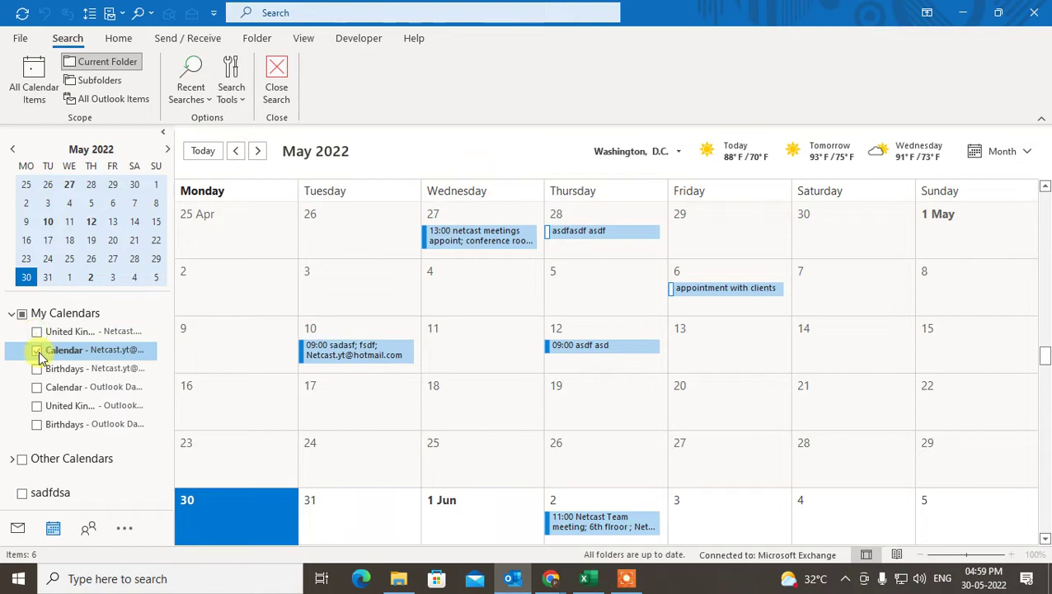
left_click(36, 351)
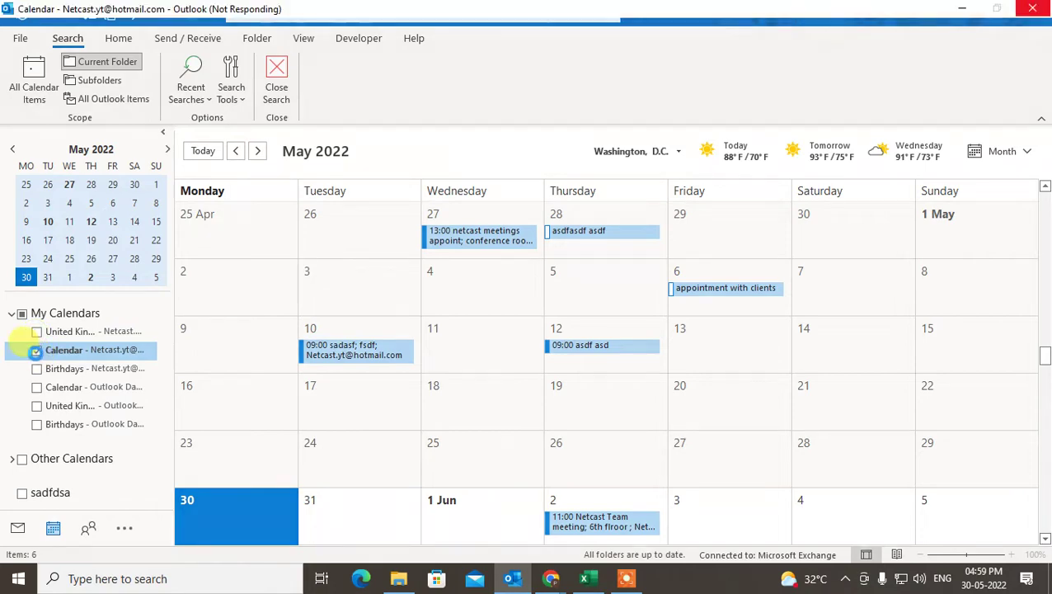
left_click(36, 333)
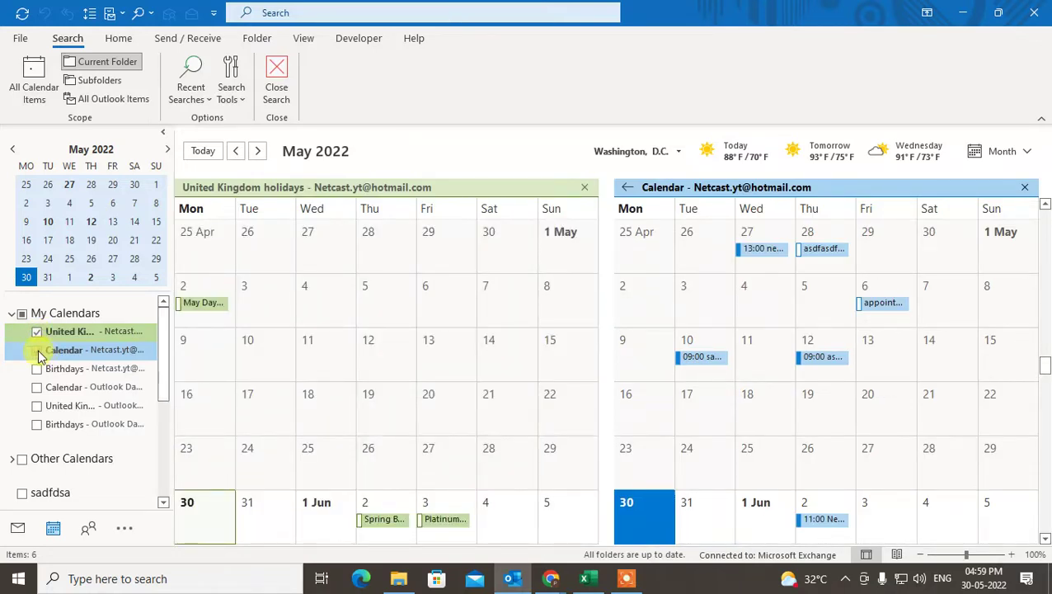
left_click(48, 351)
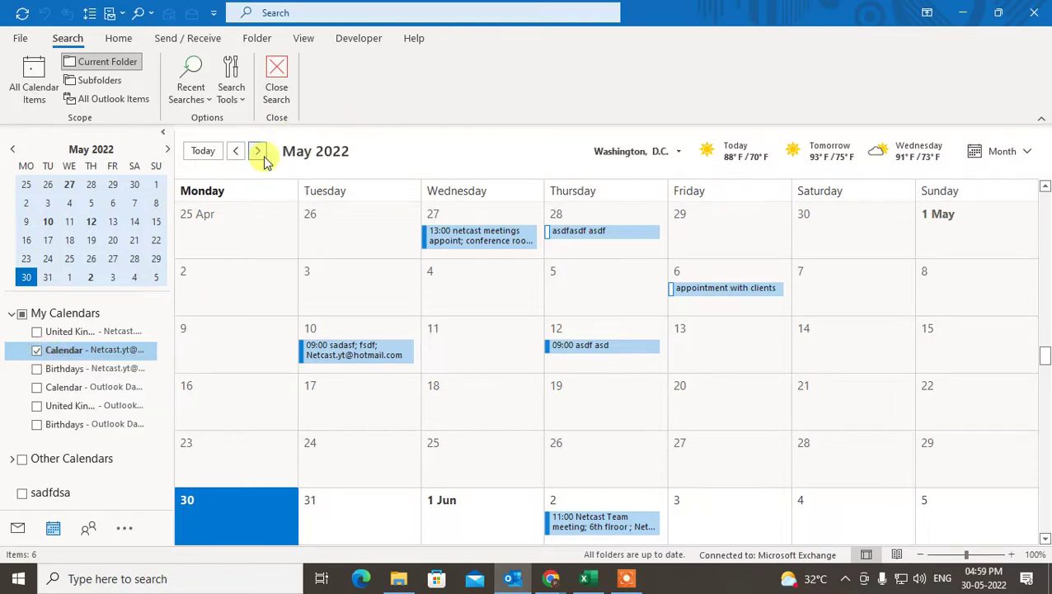
left_click(1028, 153)
left_click(990, 240)
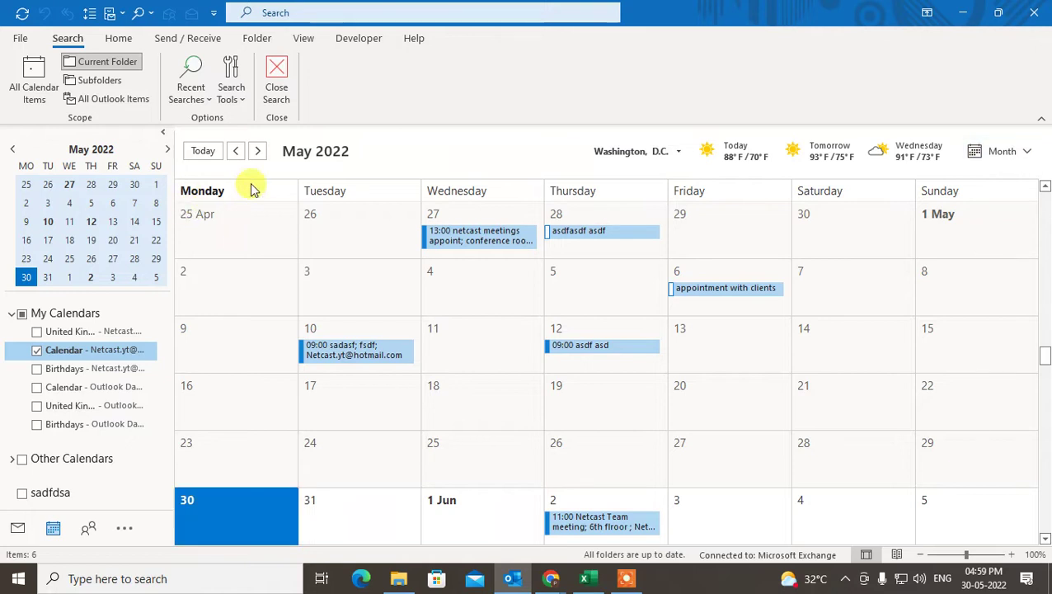
- Advance the month calendar to June 2022 and select Wednesday 1 June
left_click(257, 152)
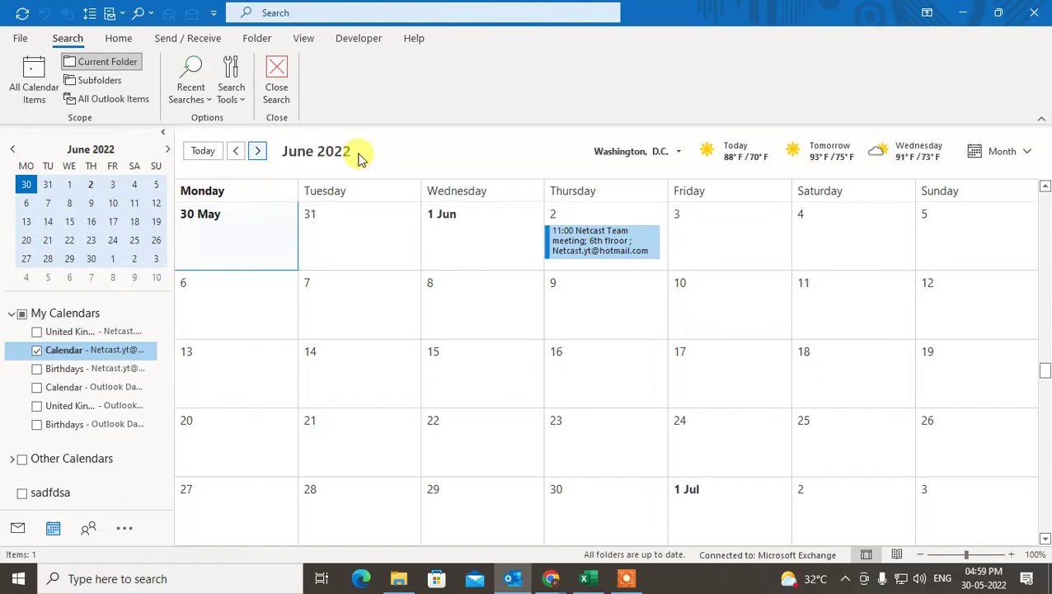
left_click(441, 260)
left_click(442, 262)
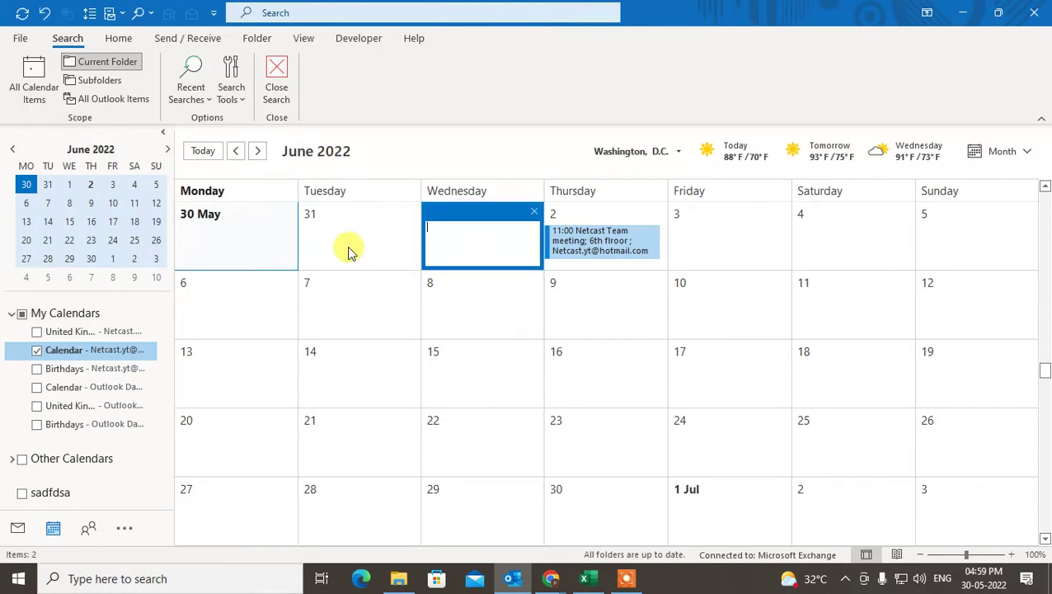
left_click(482, 321)
left_click(446, 235)
left_click(446, 236)
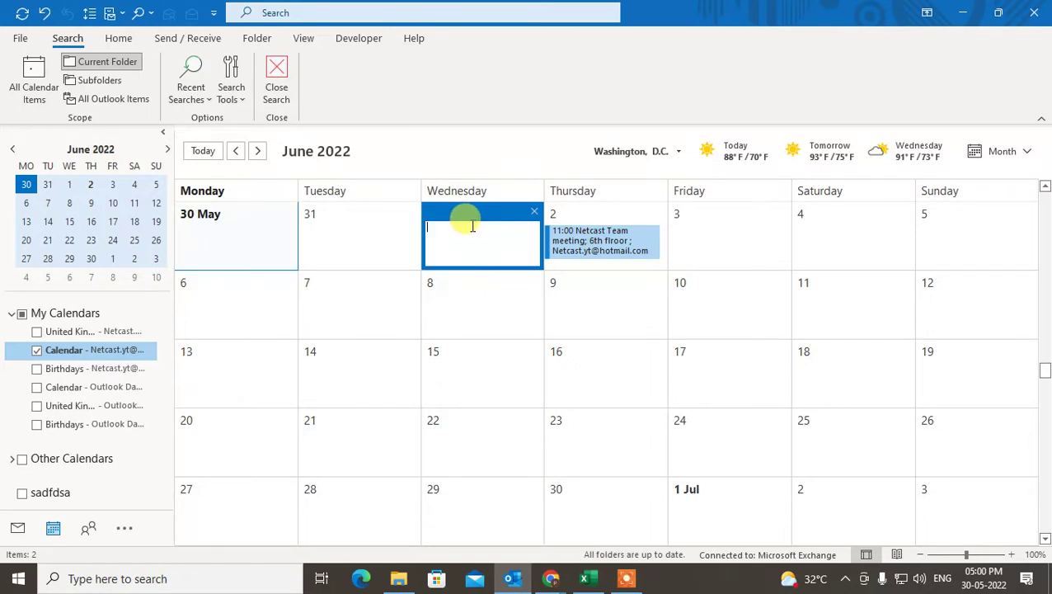
left_click(489, 323)
left_click(469, 250)
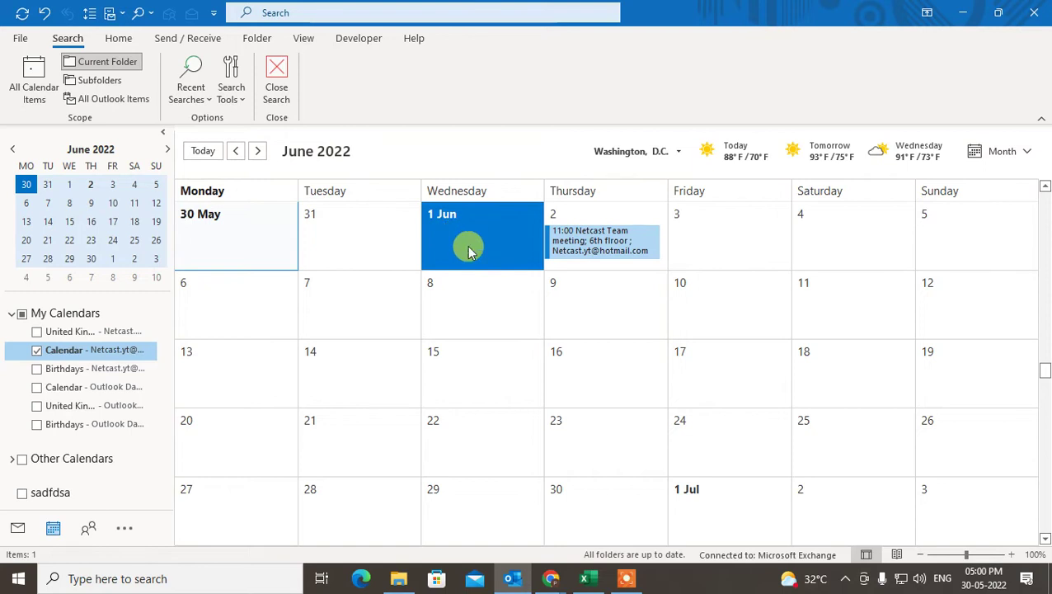
- Draft a timed 09:00–09:30 meeting on 1 June titled 'netcast', then close the draft window
double_click(469, 250)
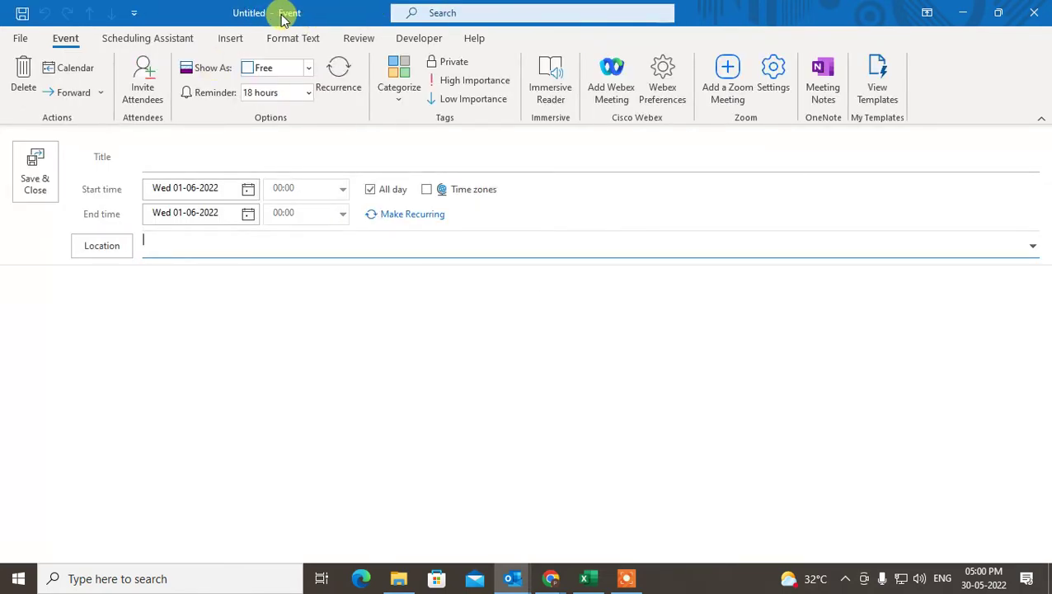
left_click(139, 89)
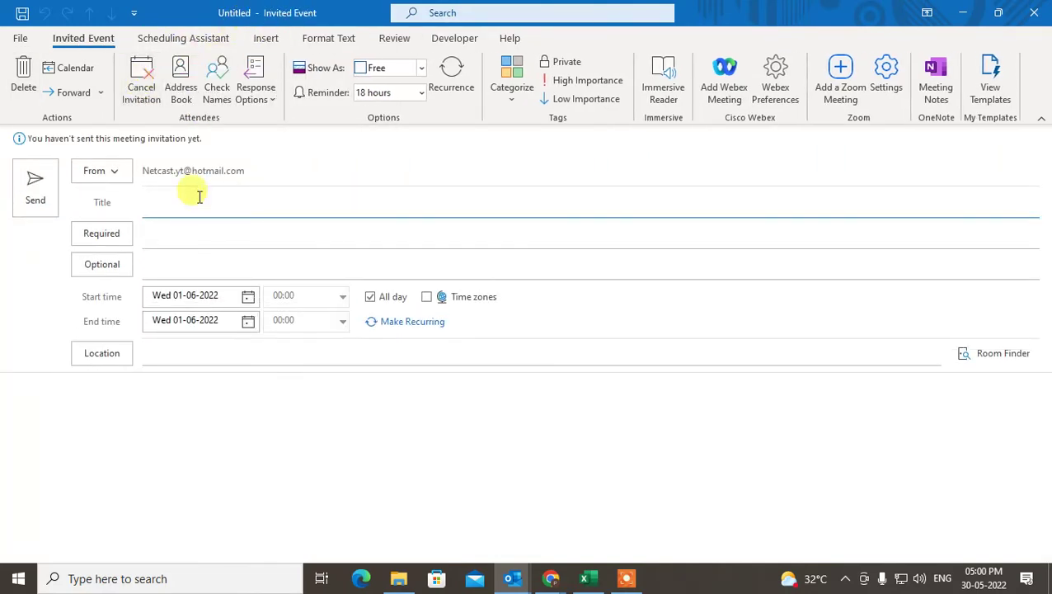
left_click(370, 299)
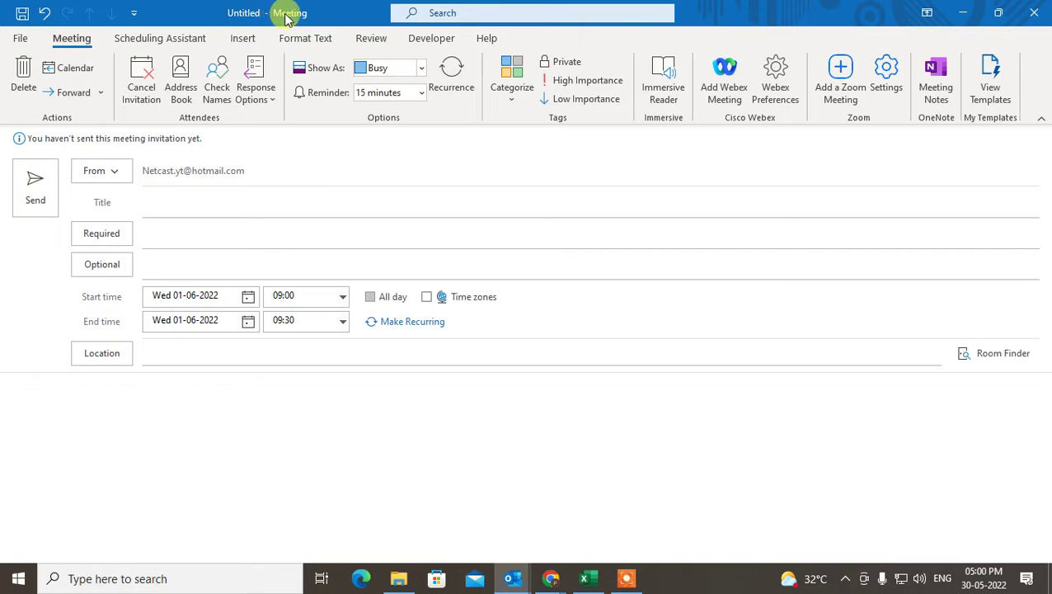
left_click(172, 228)
left_click(179, 198)
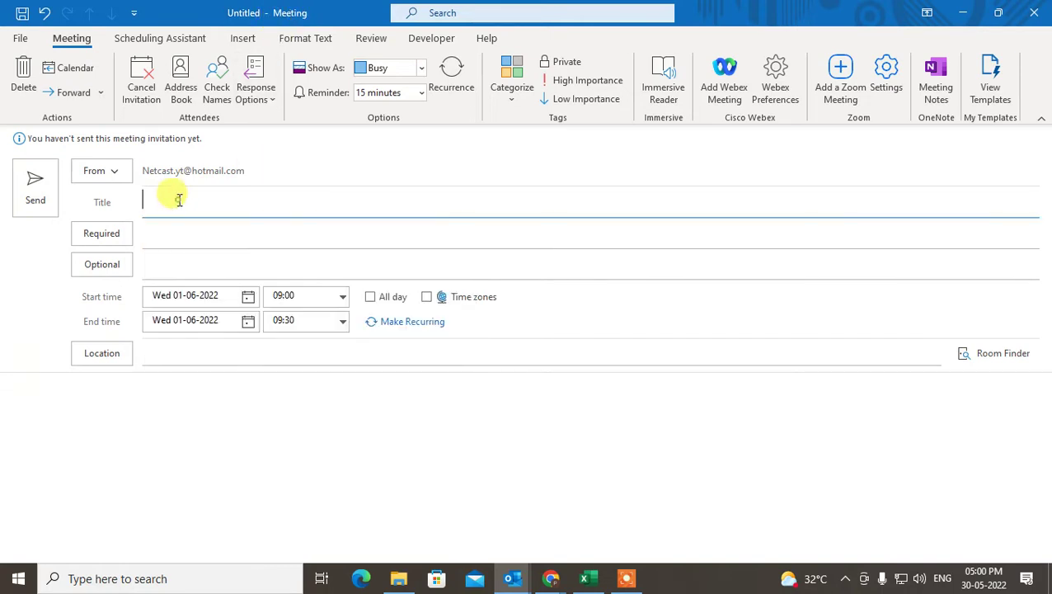
type("netcast")
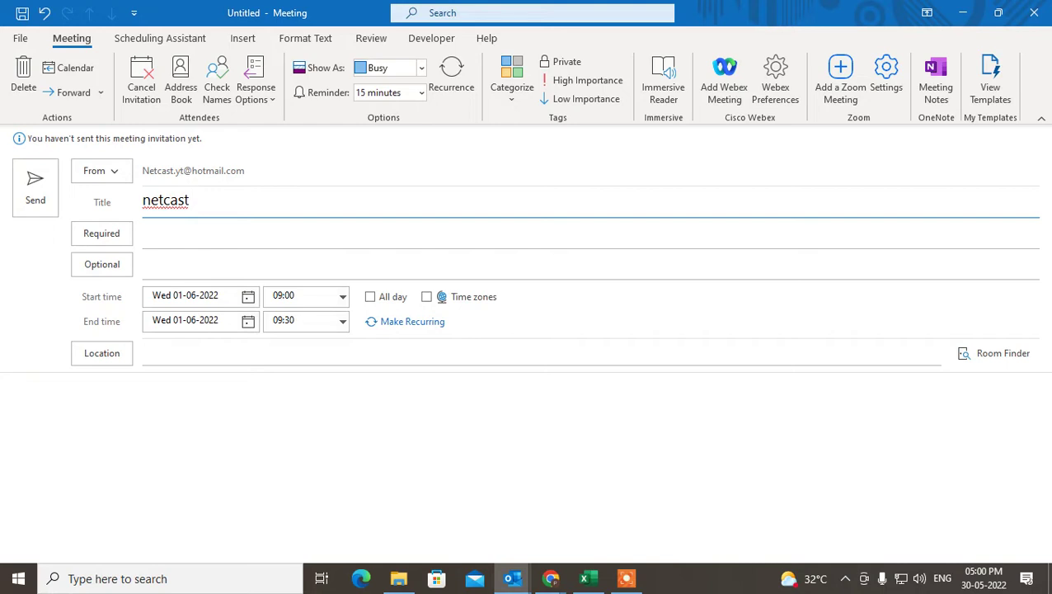
left_click(1034, 12)
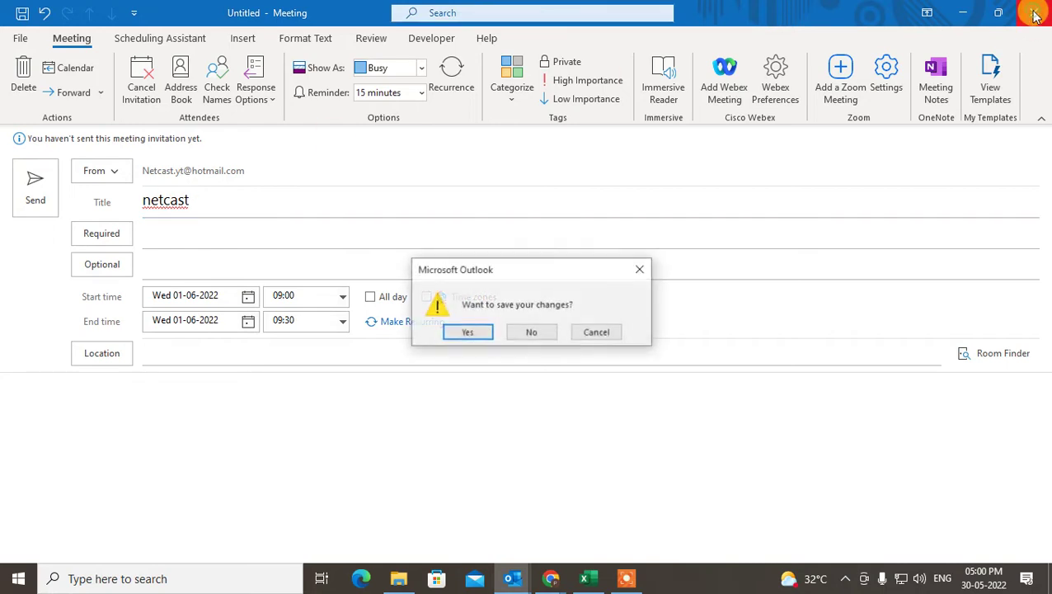
- Discard the draft and create a new meeting request for 1 June
left_click(531, 330)
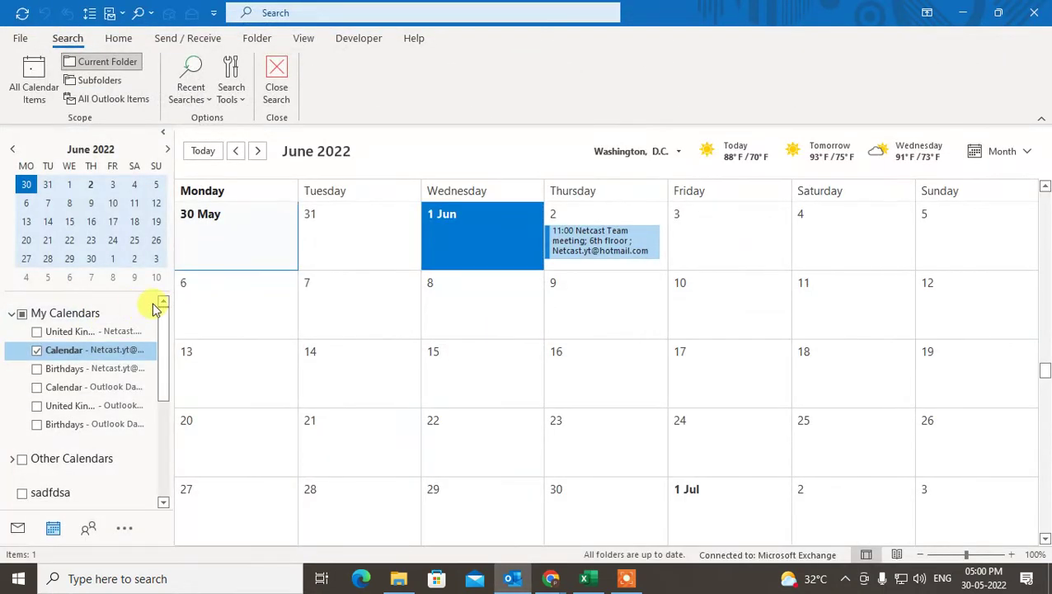
mouse_move(47, 530)
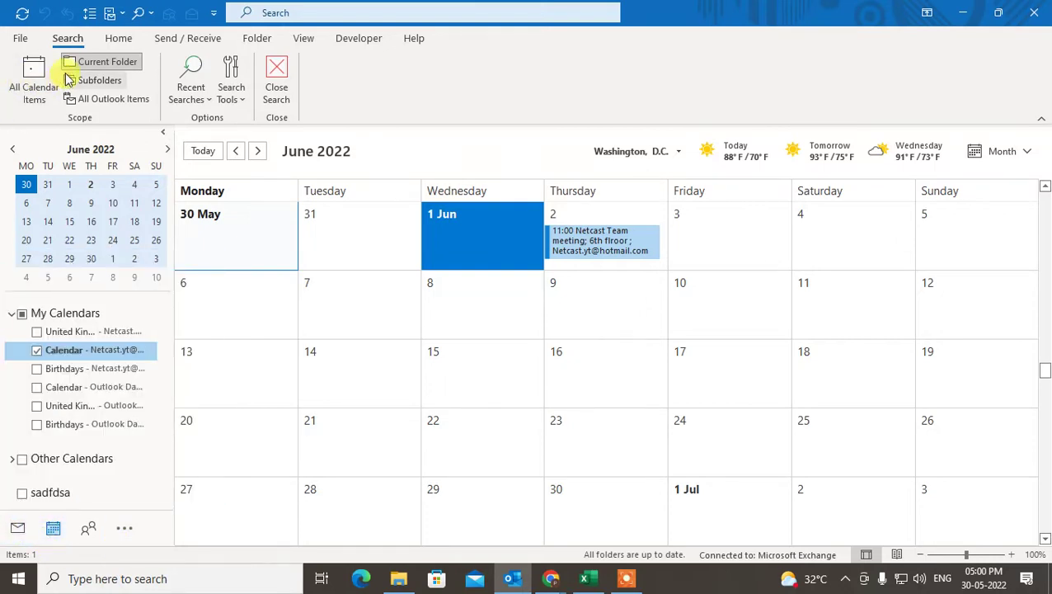
left_click(116, 37)
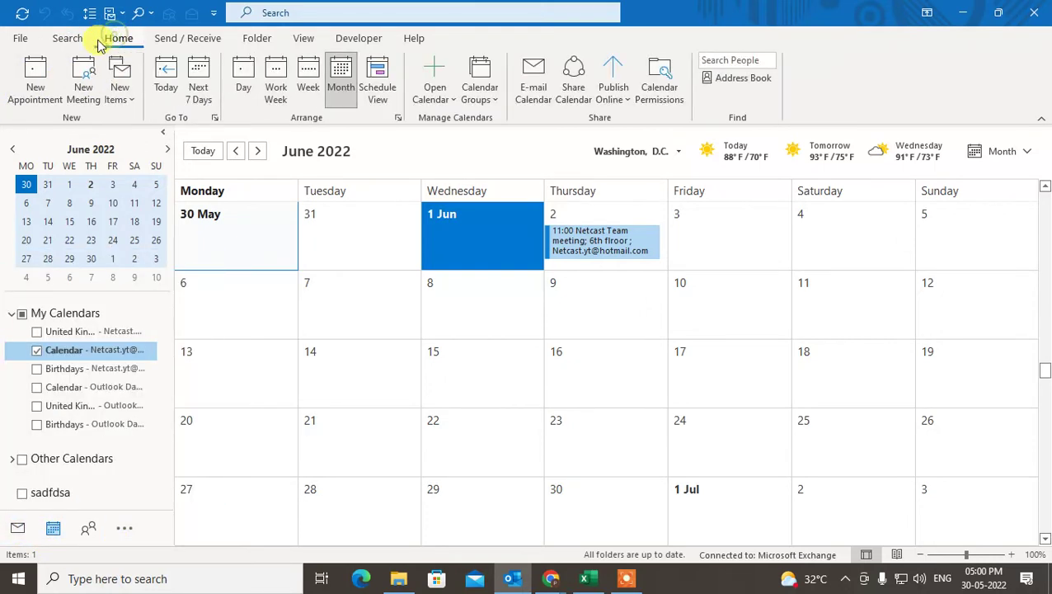
left_click(481, 255)
left_click(482, 300)
left_click(477, 247)
left_click(477, 248)
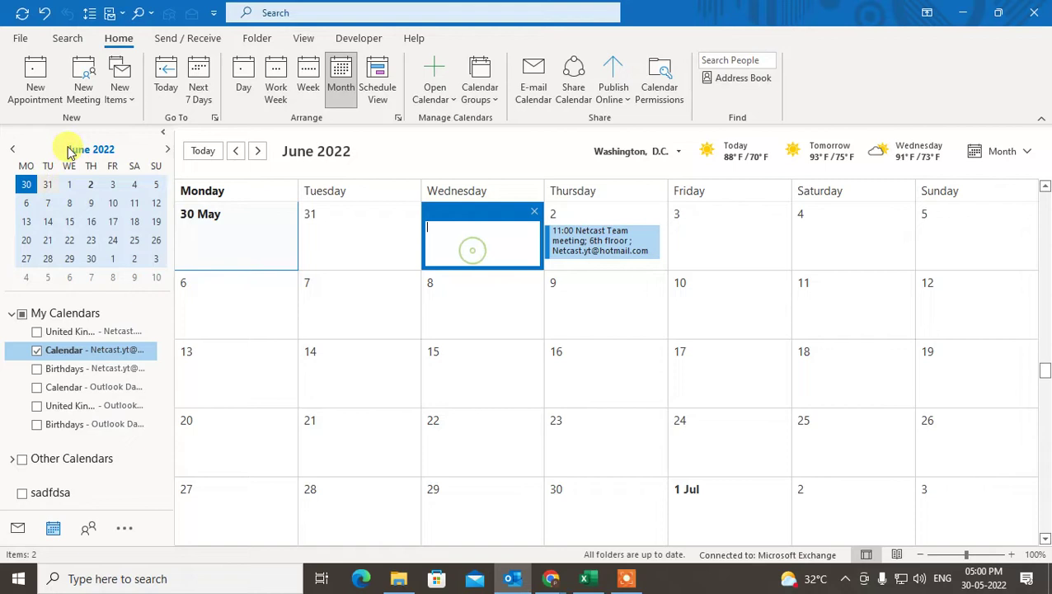
left_click(84, 99)
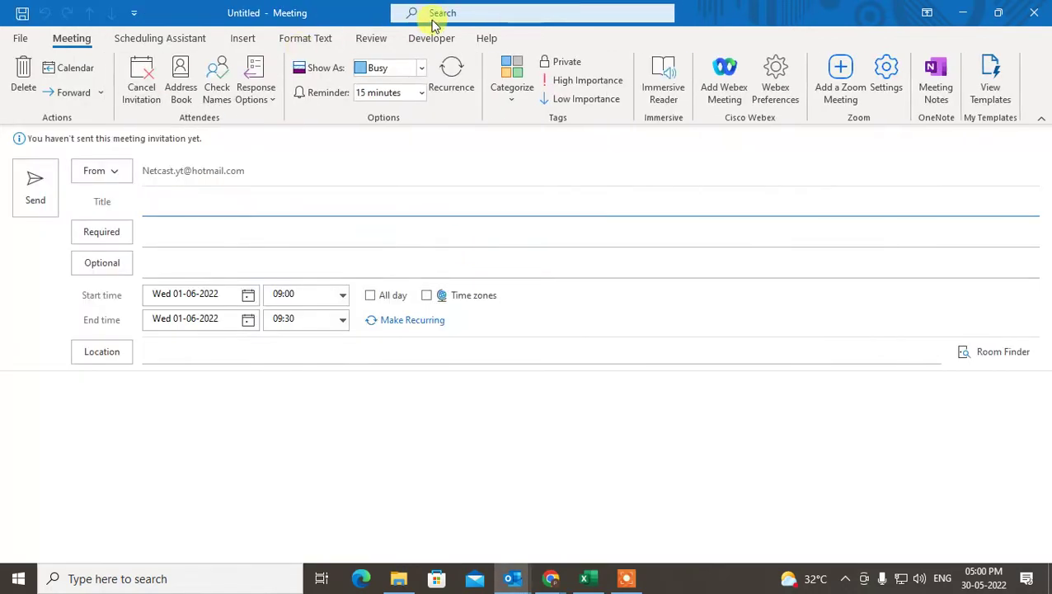
- Add two suggested contacts as required attendees and one as an optional attendee
left_click(158, 231)
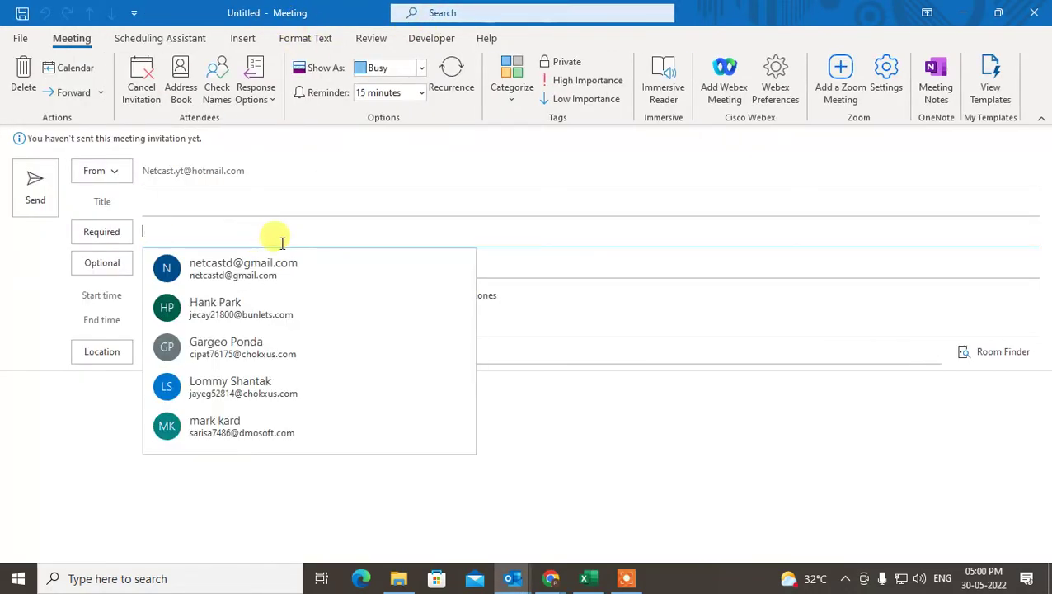
left_click(277, 260)
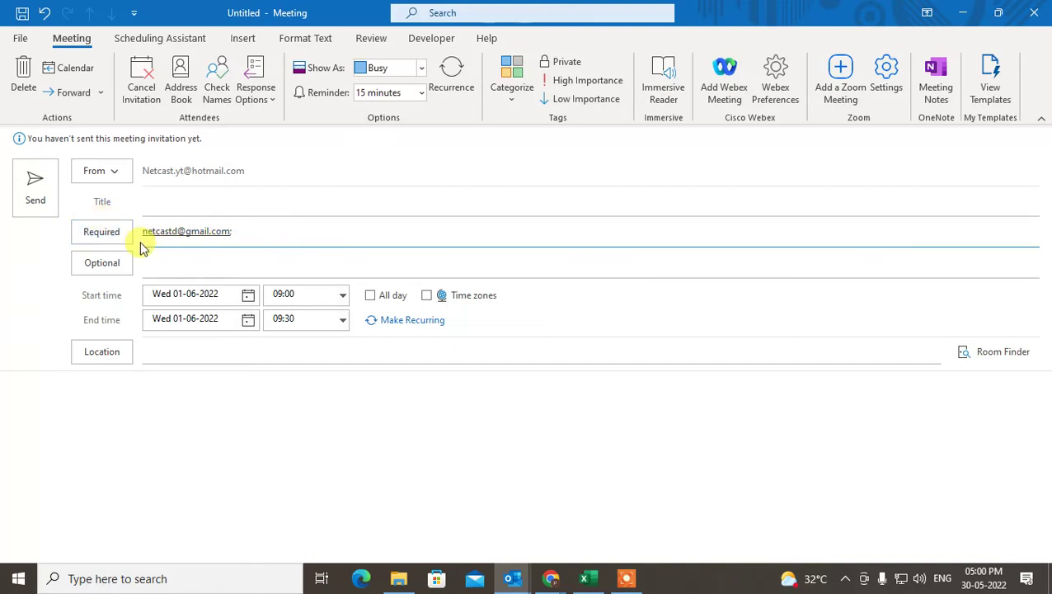
left_click(264, 232)
left_click(338, 302)
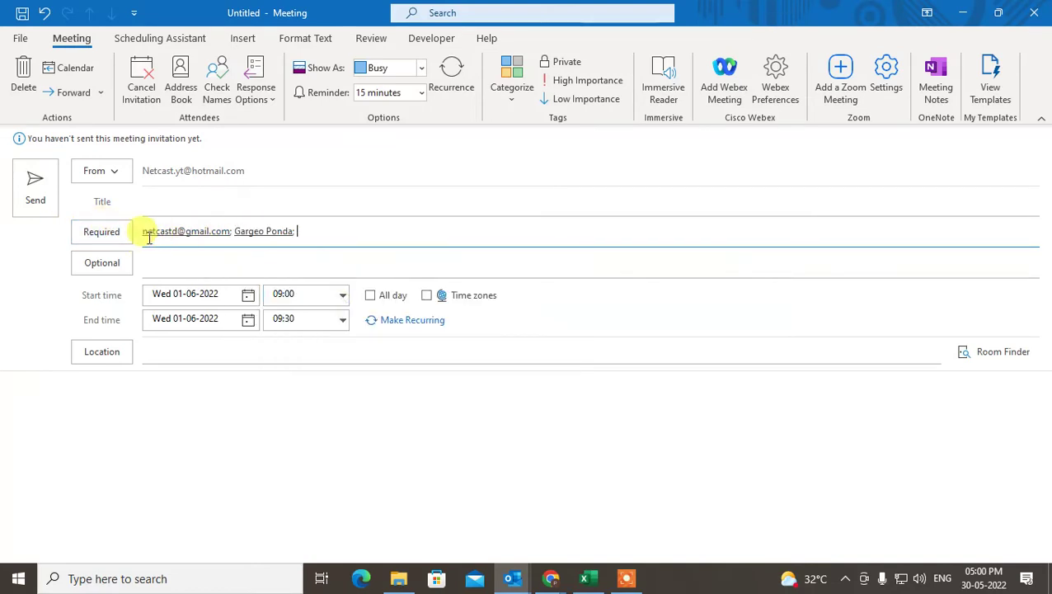
left_click(169, 261)
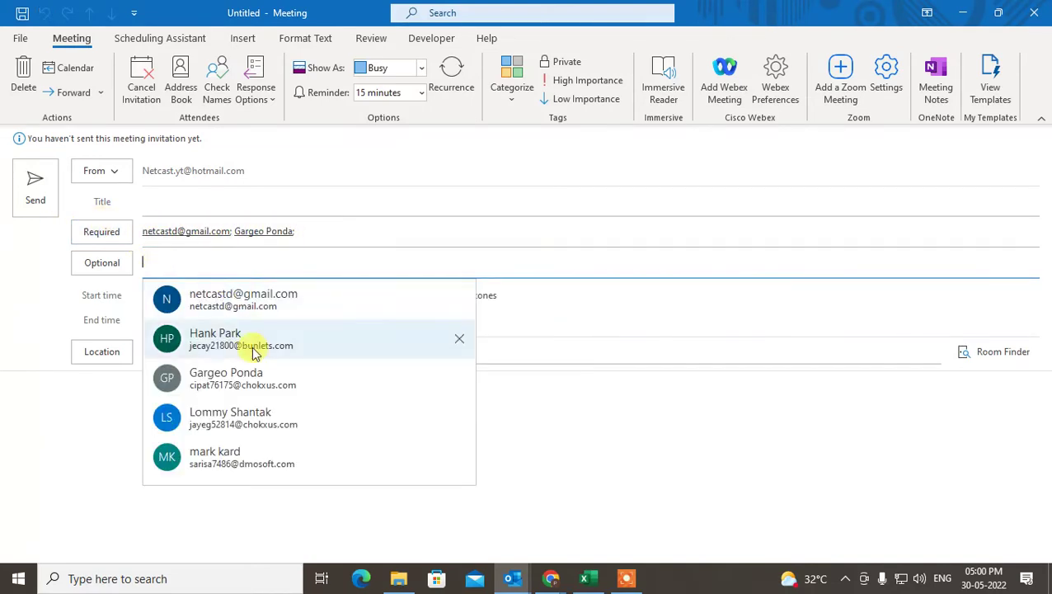
left_click(243, 355)
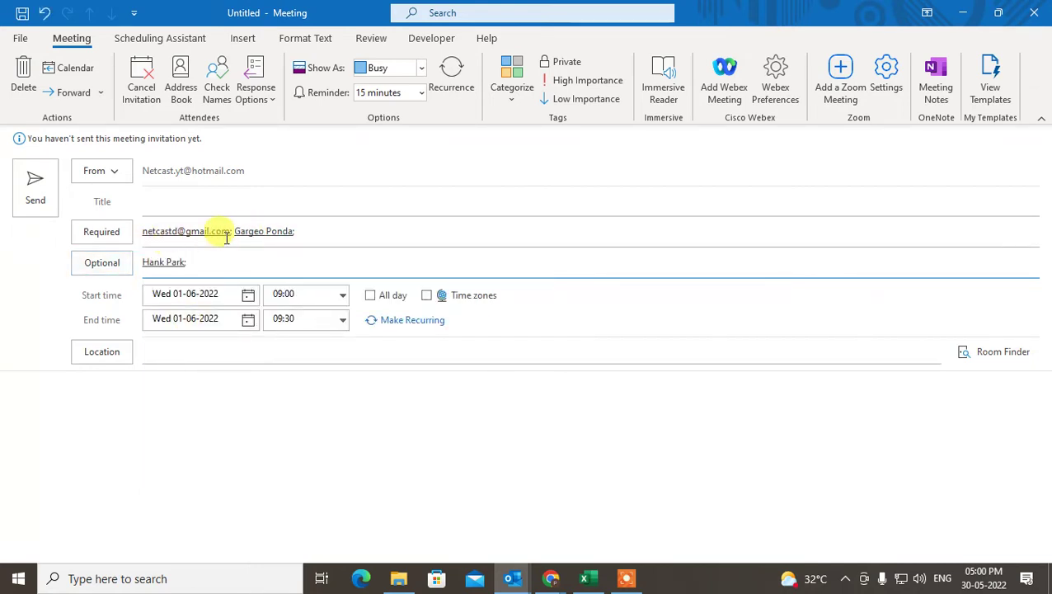
- Title the meeting 'netcast montly meeting' and date it Thu 02-06-2022, keeping 09:00–09:30
left_click(175, 201)
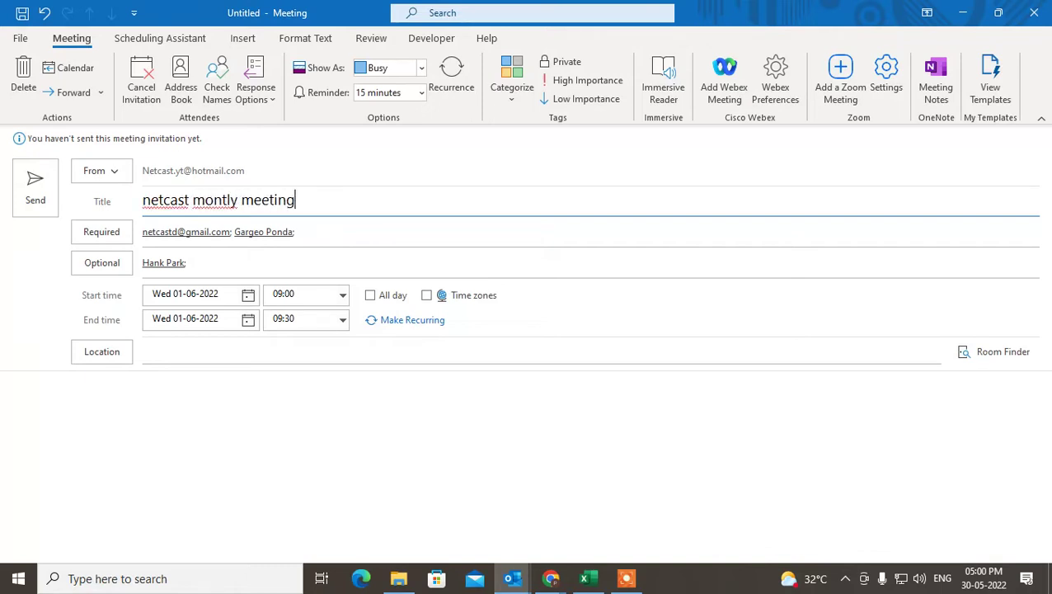
left_click(217, 295)
left_click(249, 295)
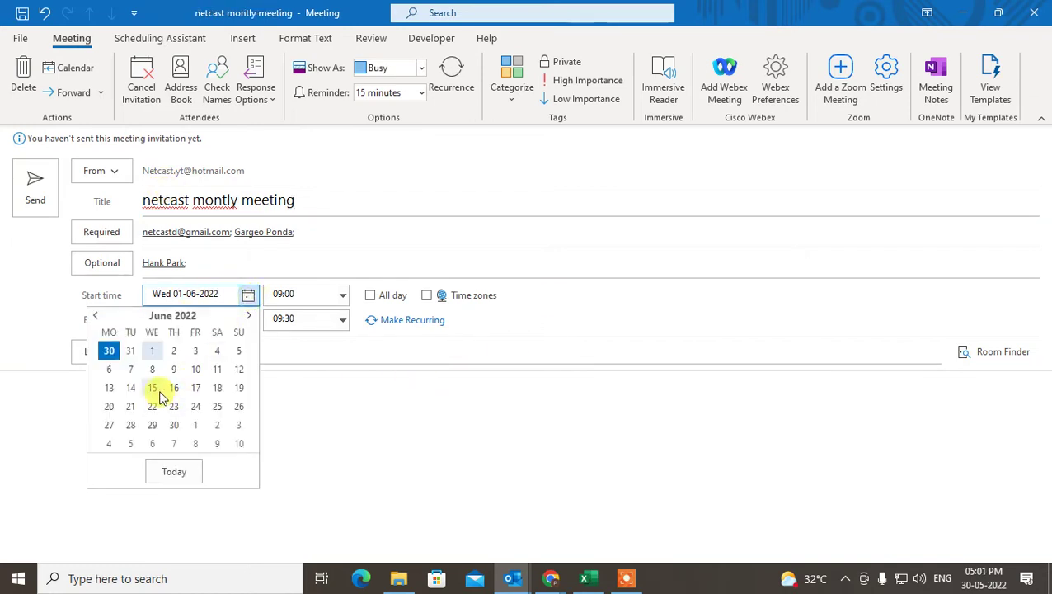
left_click(175, 353)
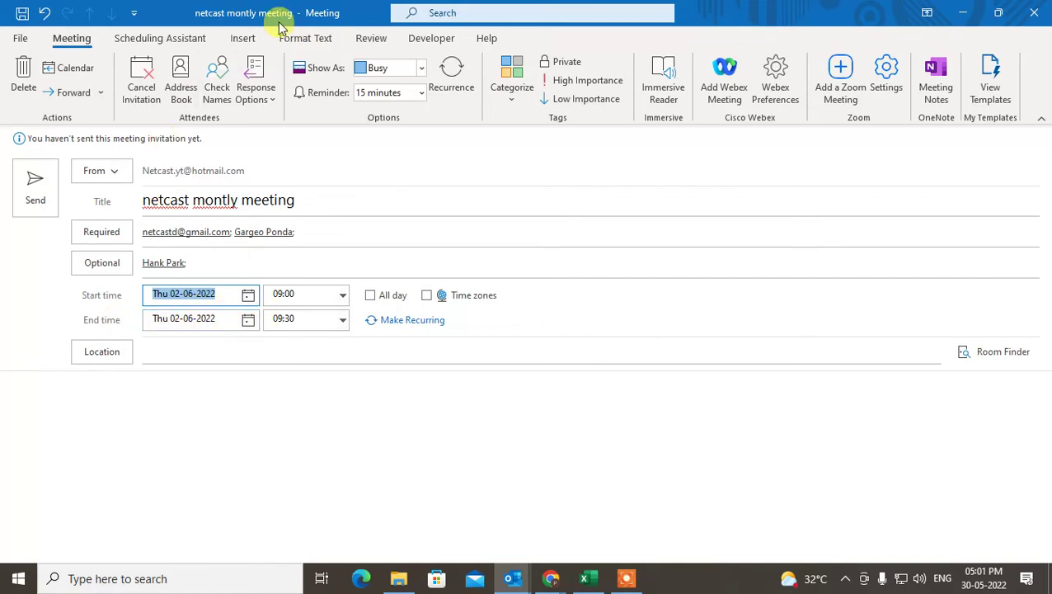
left_click(344, 295)
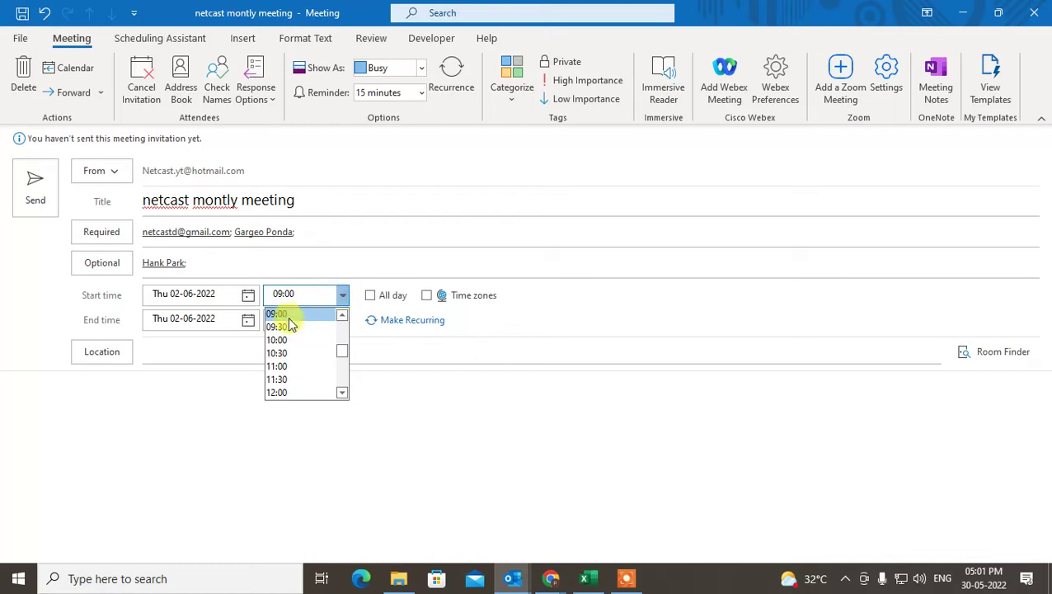
left_click(284, 313)
left_click(342, 321)
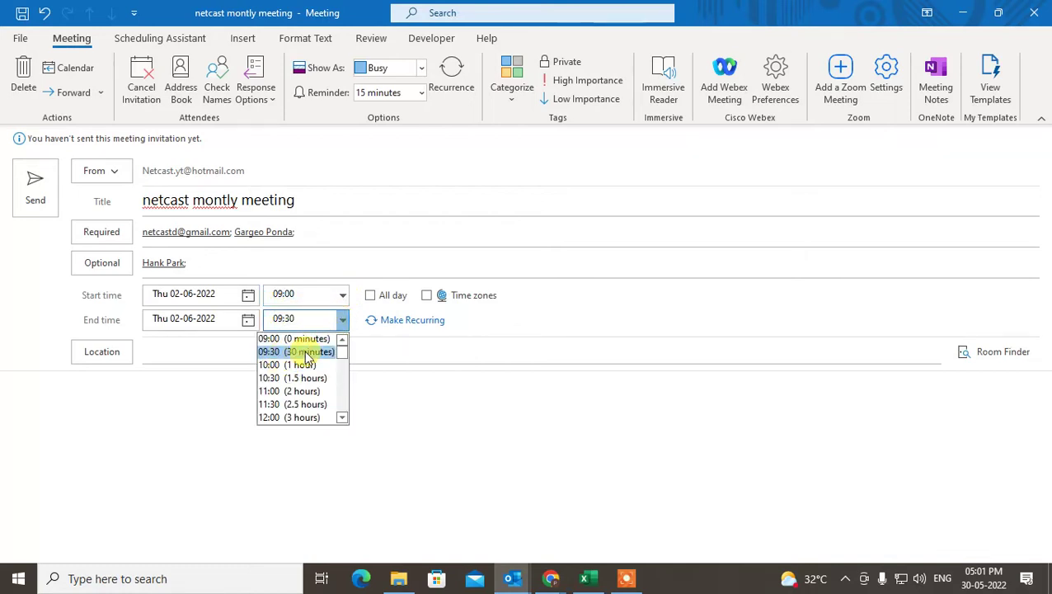
left_click(301, 352)
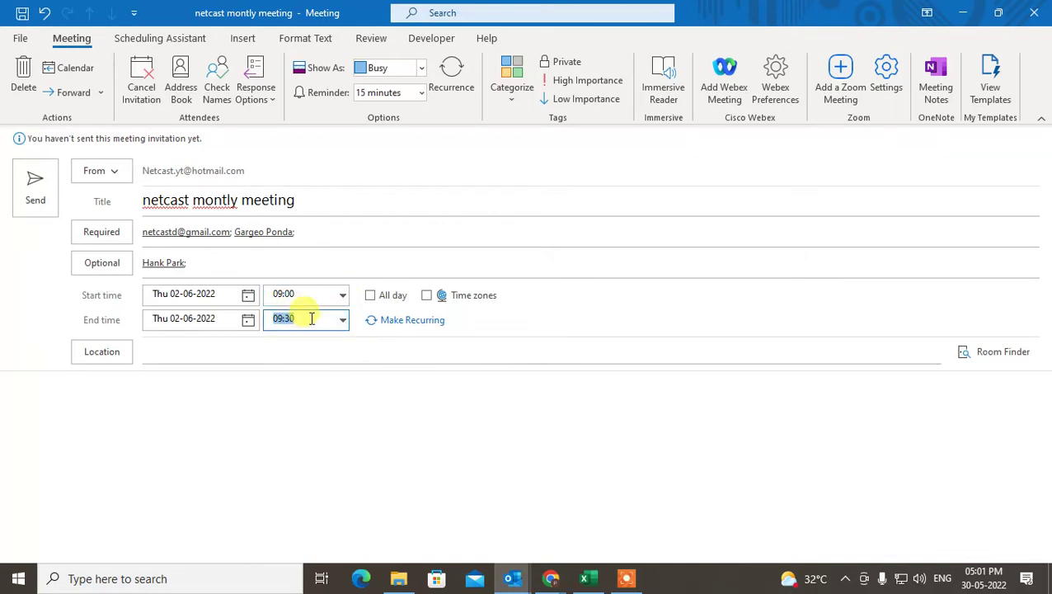
- Enter '5th floor of mask tower' as the meeting location
left_click(177, 354)
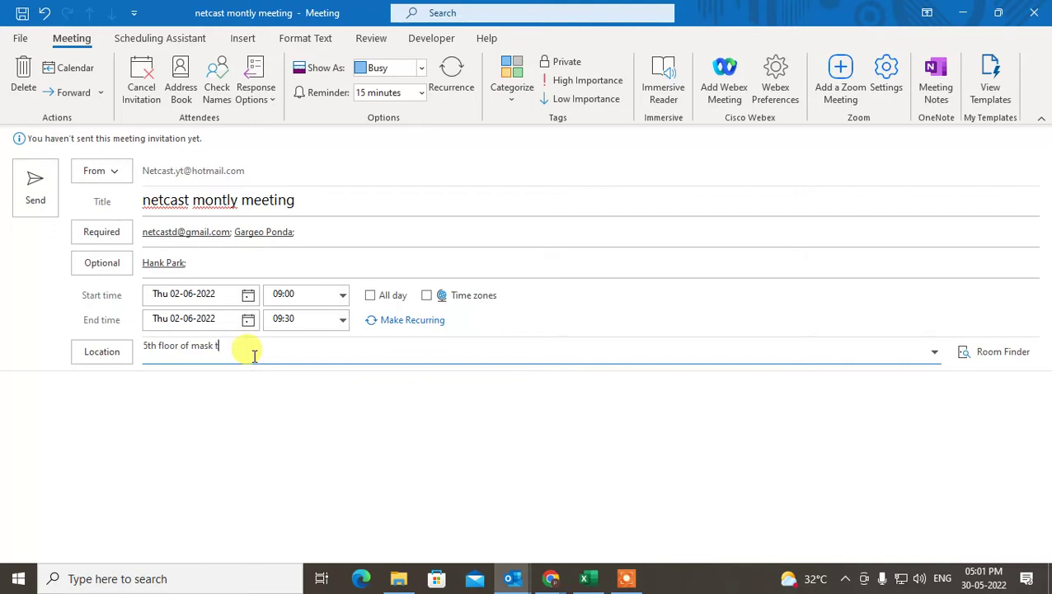
left_click(402, 436)
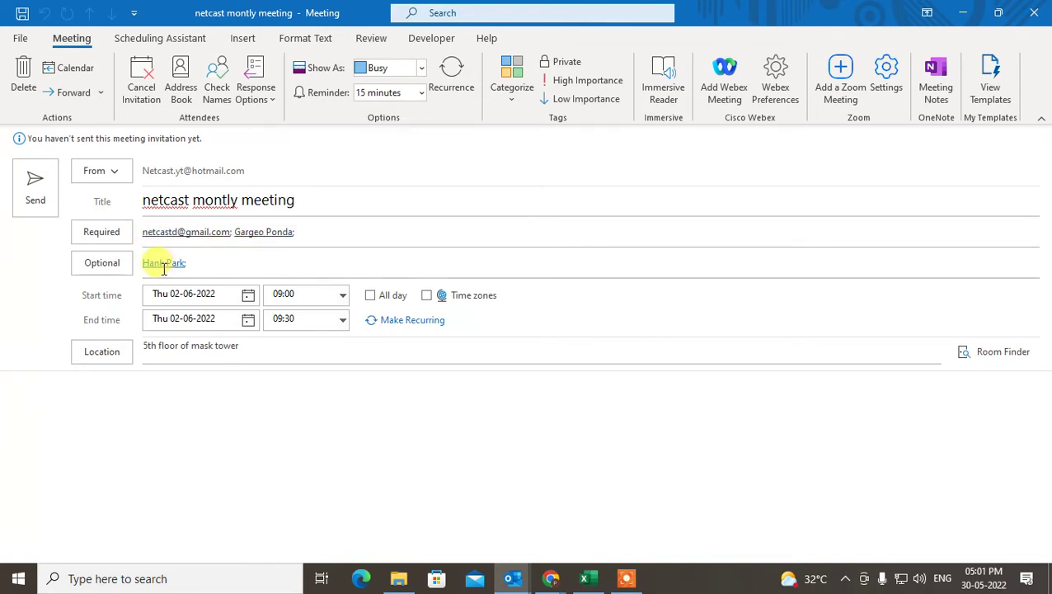
- In the Scheduling Assistant, include all attendees and move the meeting to 10:30–11:00 on 2 June
left_click(151, 38)
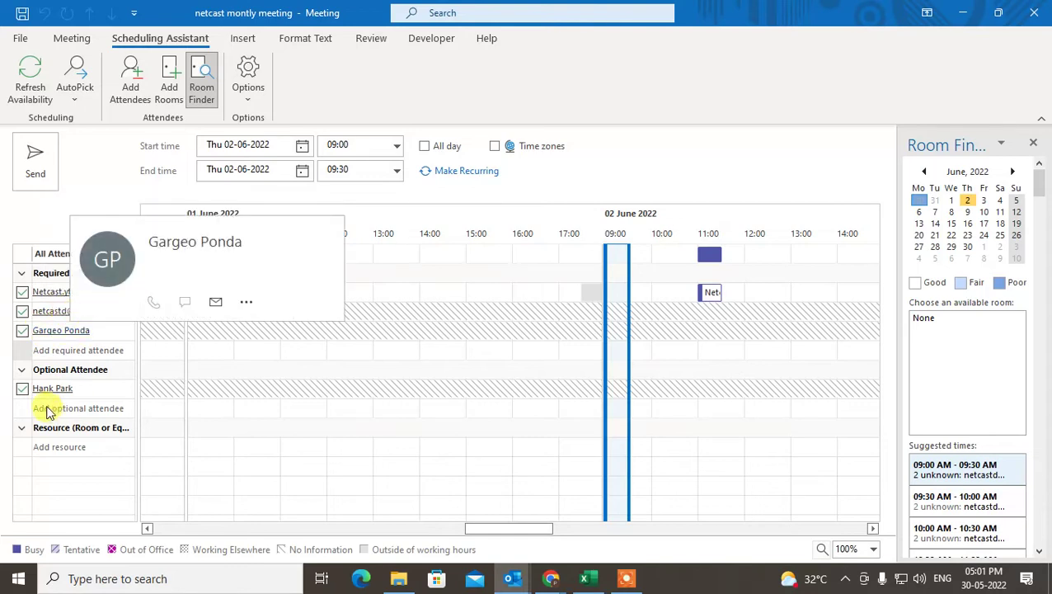
mouse_move(45, 392)
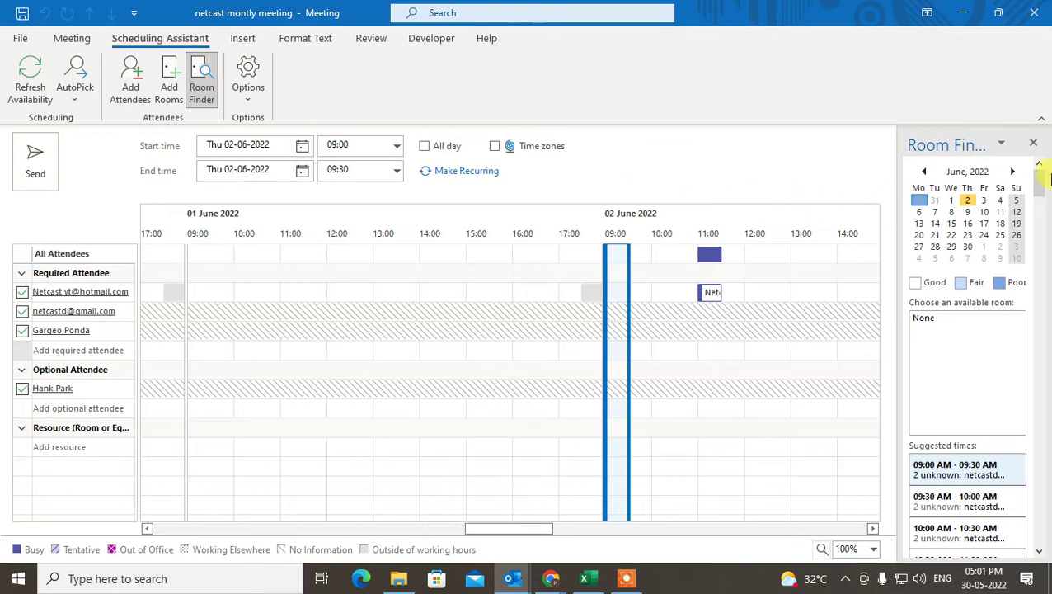
left_click(22, 311)
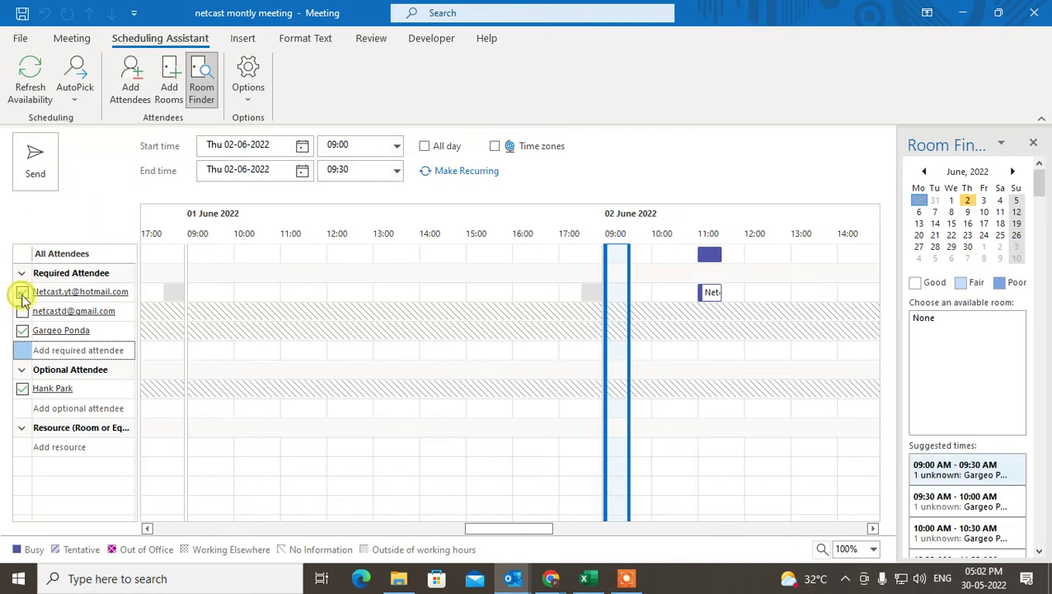
left_click(22, 388)
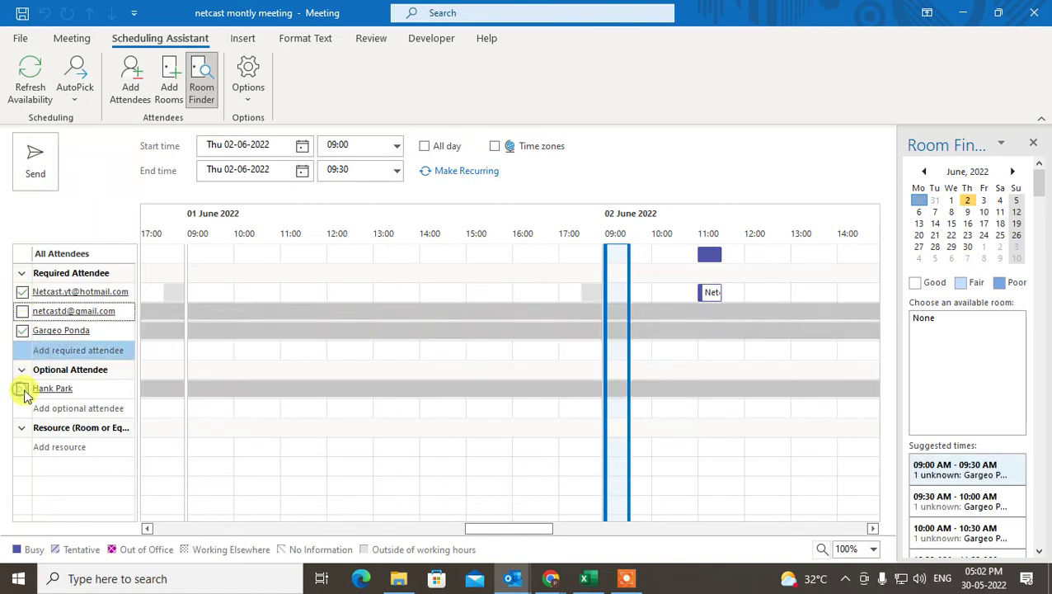
left_click(59, 333)
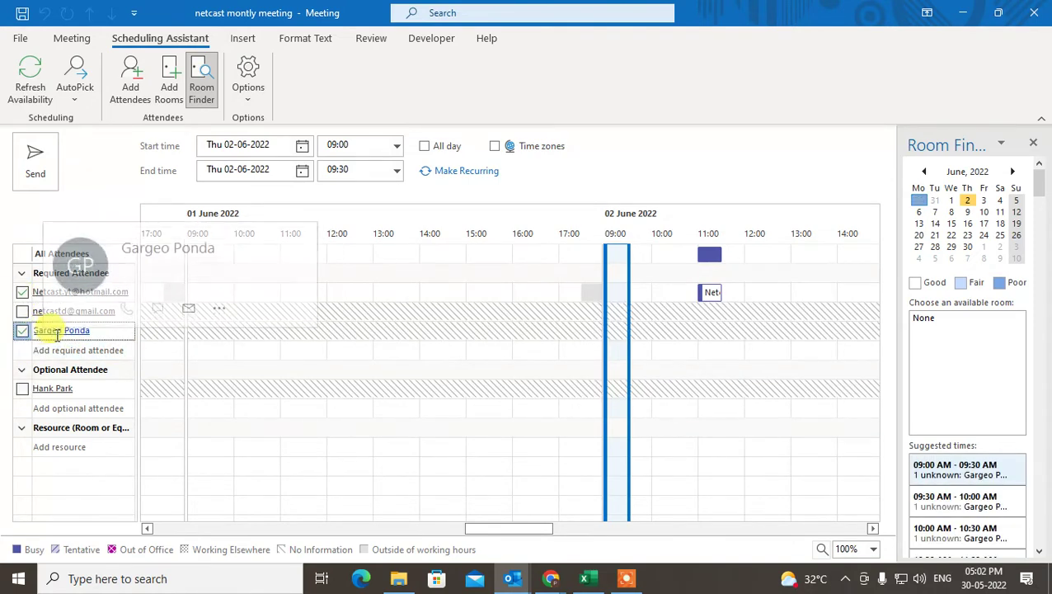
left_click(454, 285)
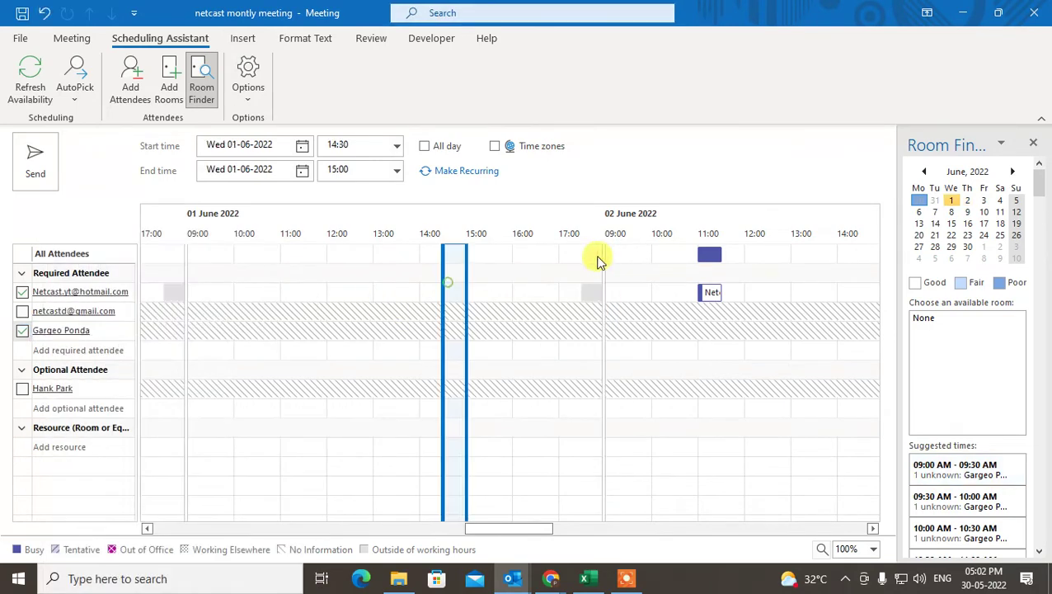
left_click(22, 389)
left_click(22, 312)
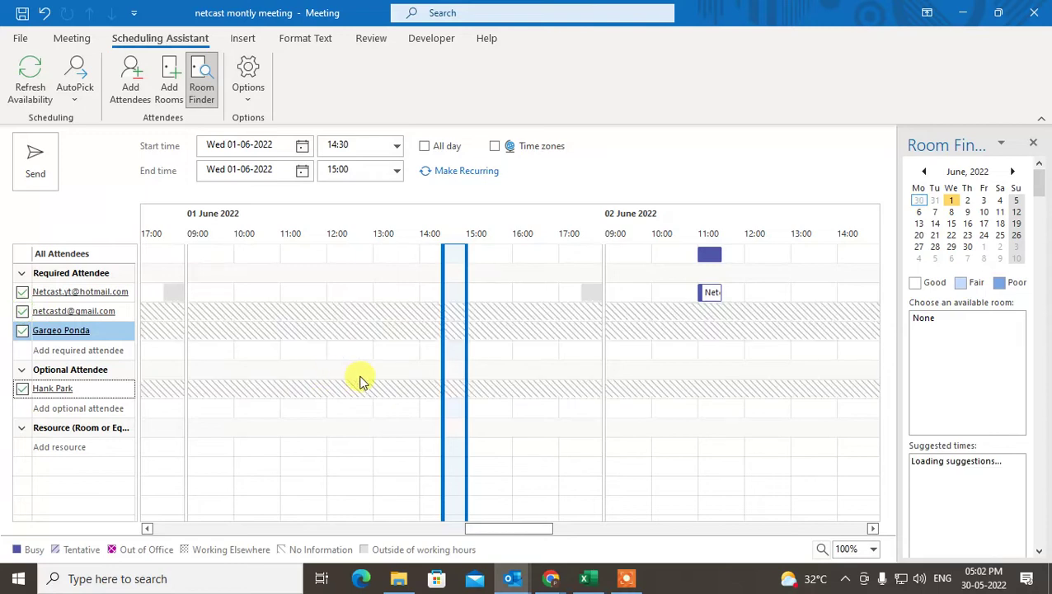
left_click(382, 295)
left_click(669, 290)
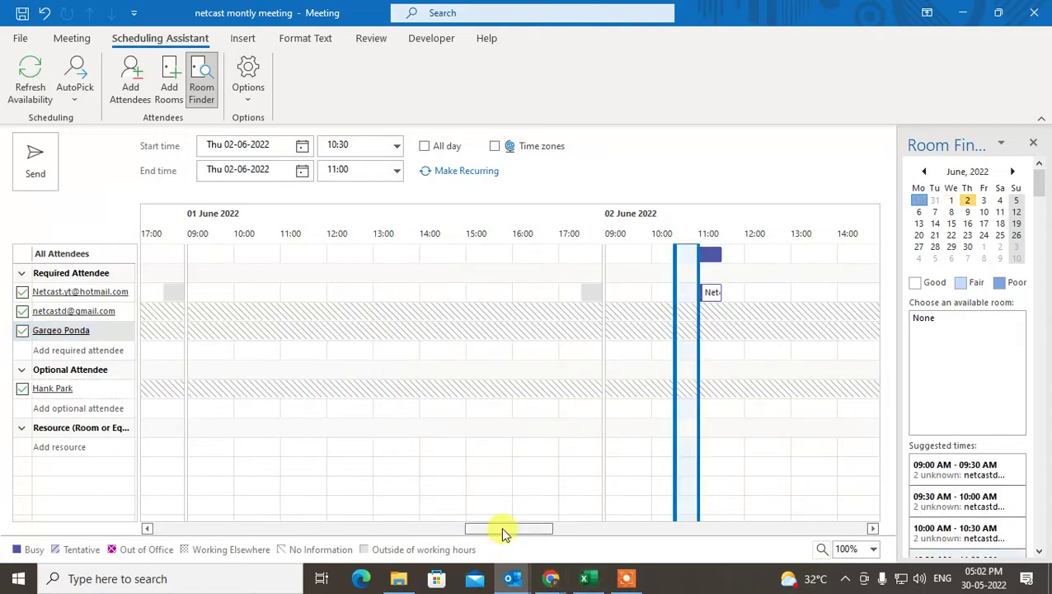
- Scroll the timeline and try 11:00 and 10:00 on 2 June and 17:30 on 1 June
left_click_drag(501, 529, 359, 528)
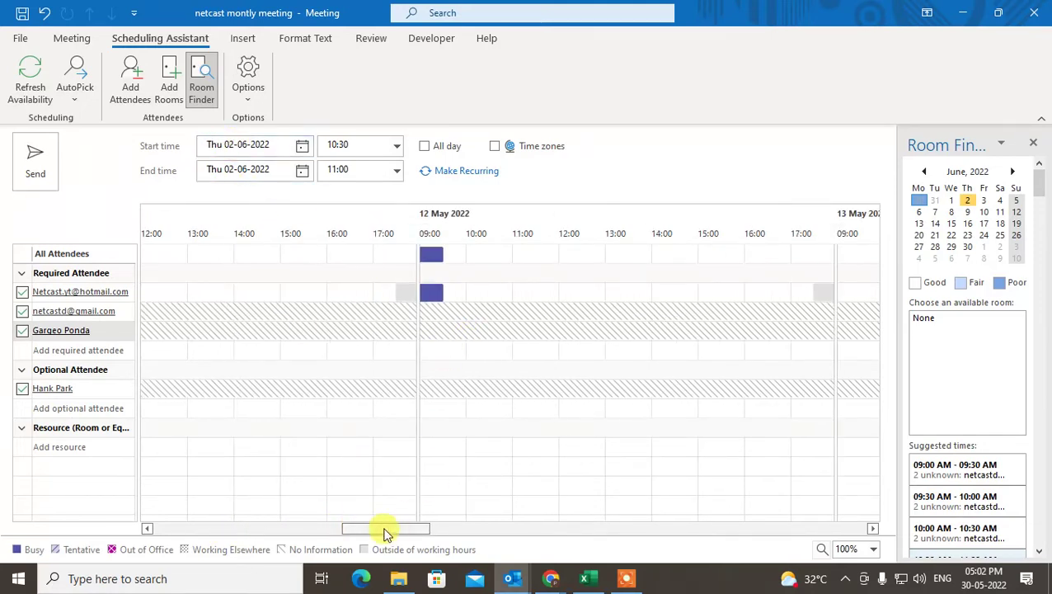
left_click_drag(386, 532, 542, 519)
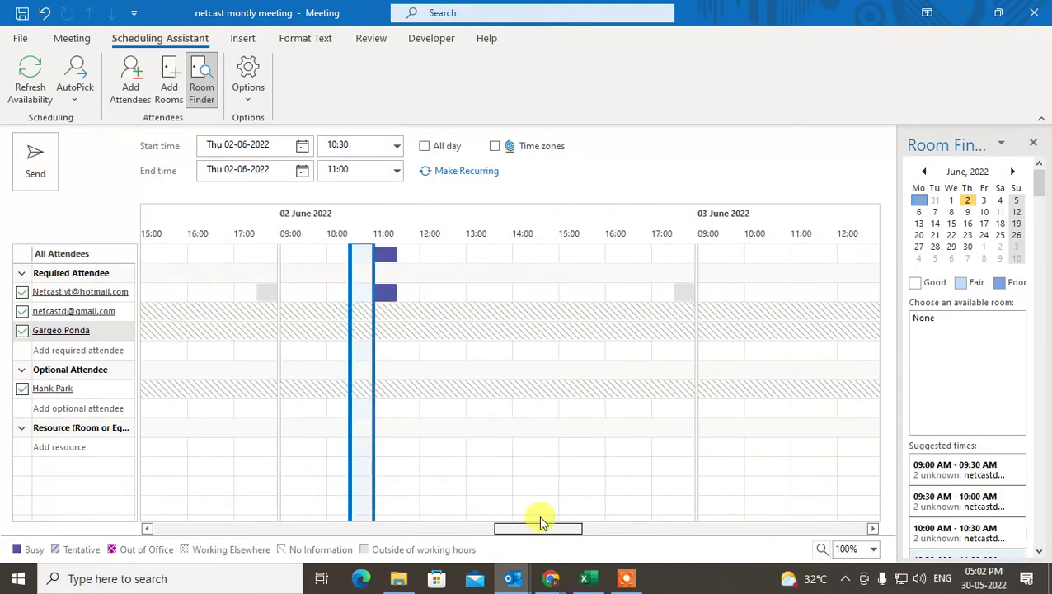
left_click(385, 257)
left_click_drag(385, 258, 336, 264)
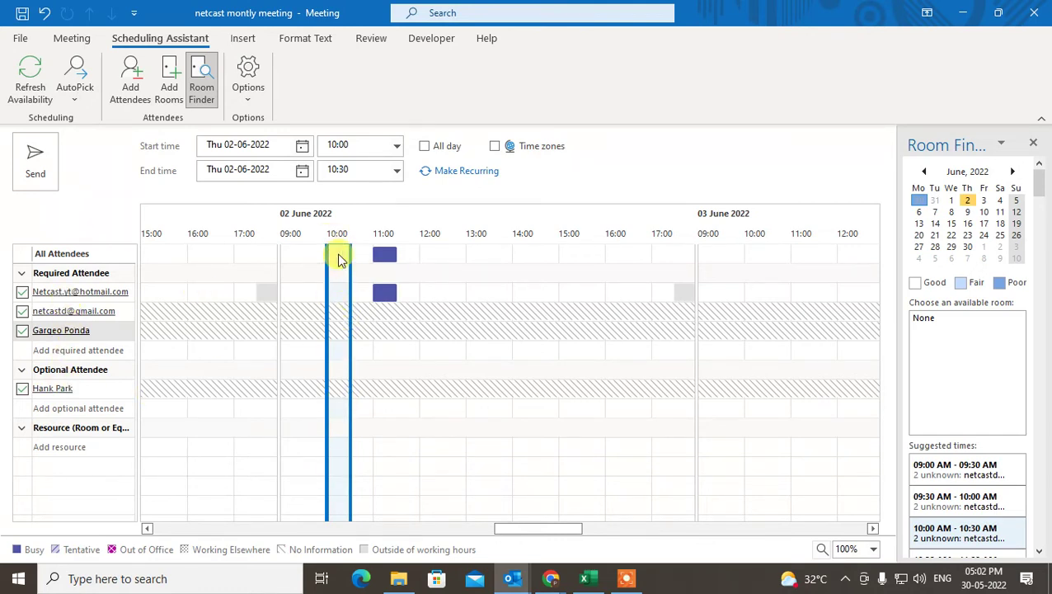
left_click(440, 259)
left_click(338, 257)
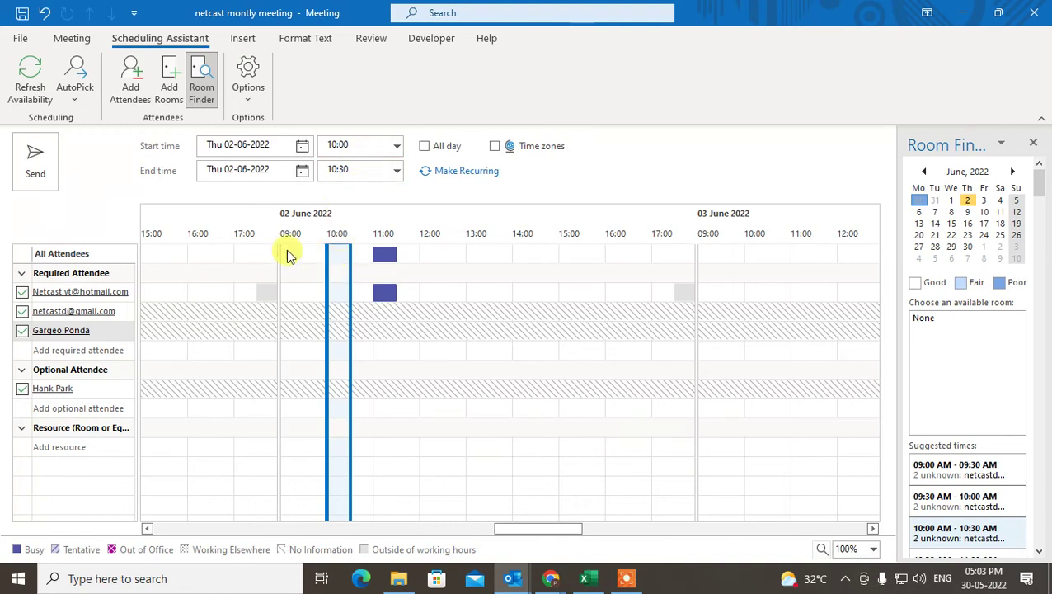
left_click(384, 257)
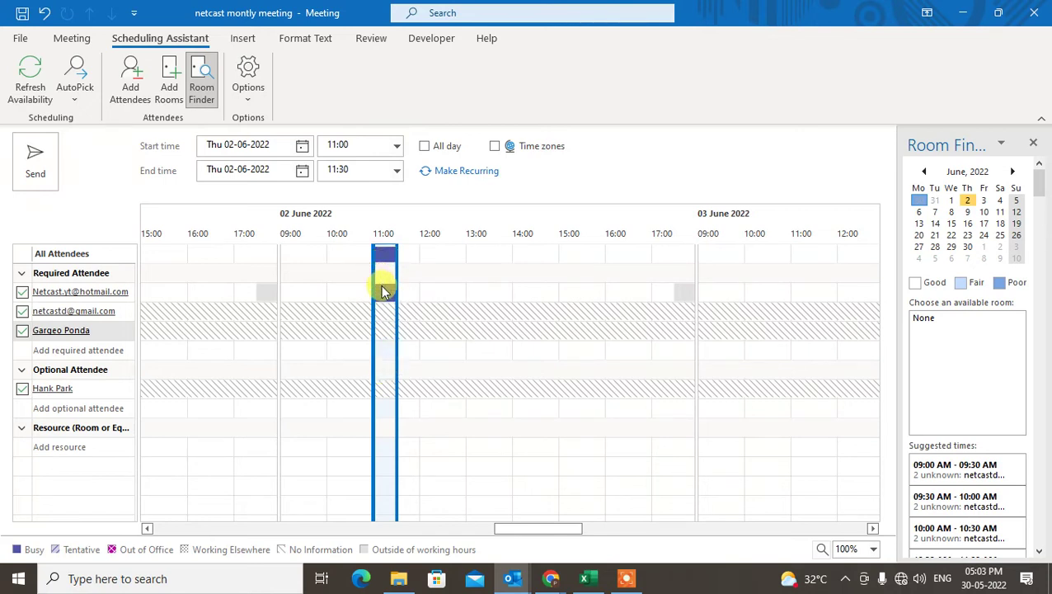
left_click(259, 359)
left_click(330, 314)
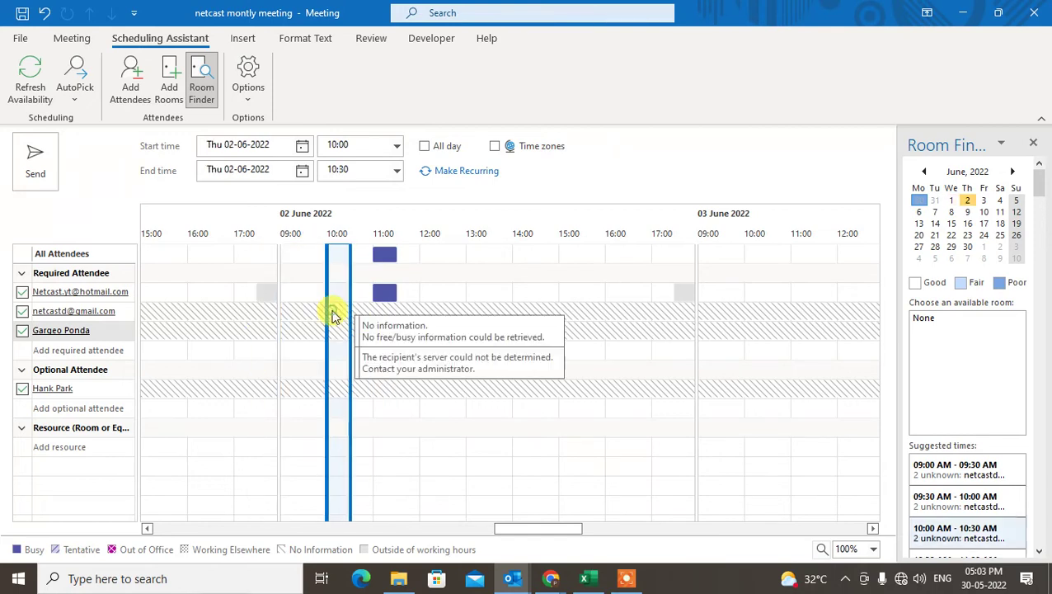
- Try afternoon slots from 13:00 to 17:00 on 2 June, then settle on Fri 3 June, 11:00–11:30
left_click(472, 280)
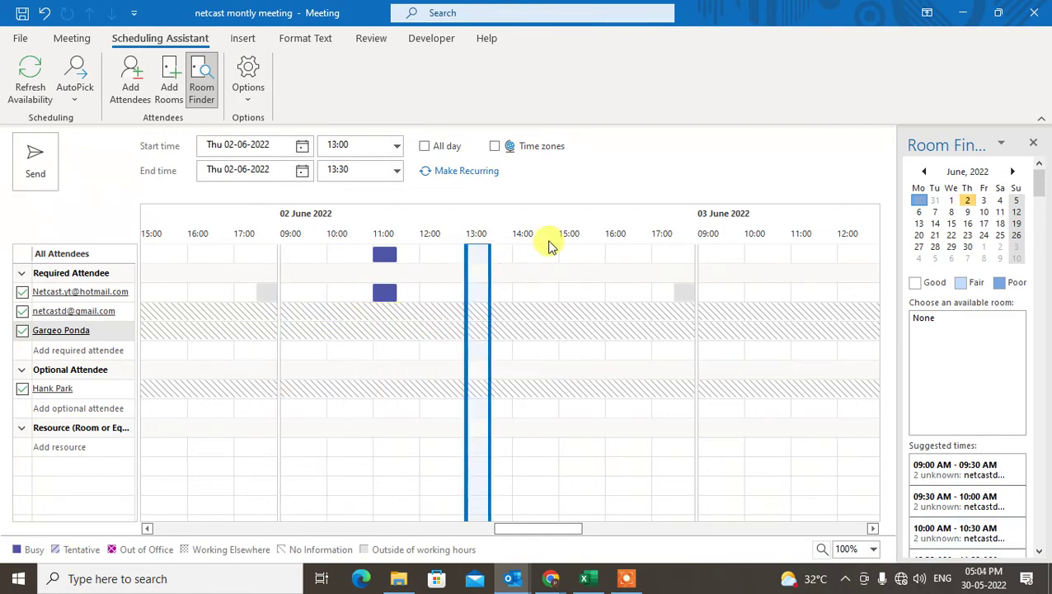
left_click(584, 247)
left_click(538, 250)
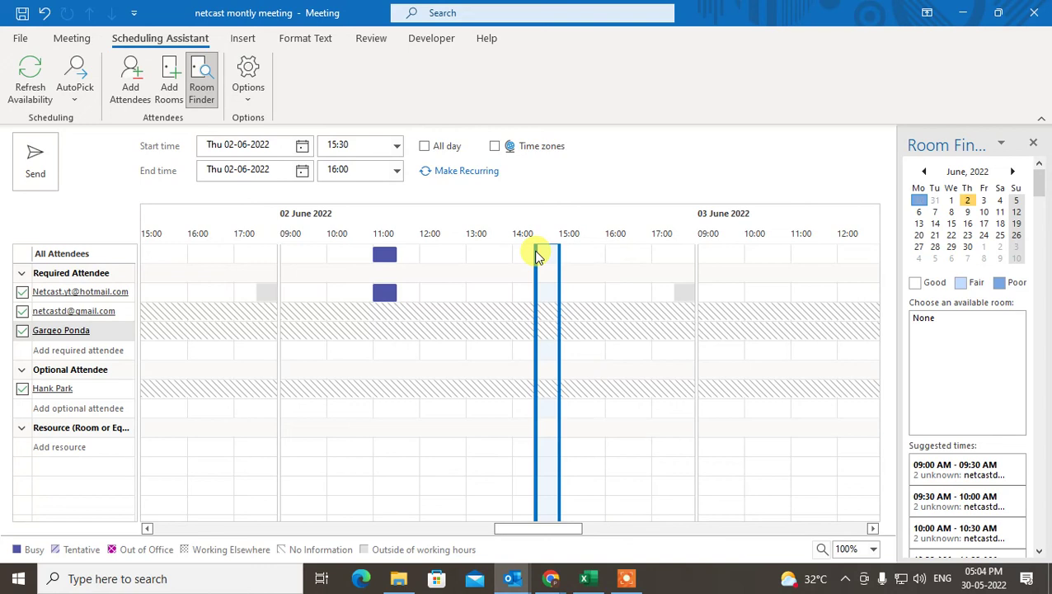
left_click(491, 250)
left_click(472, 256)
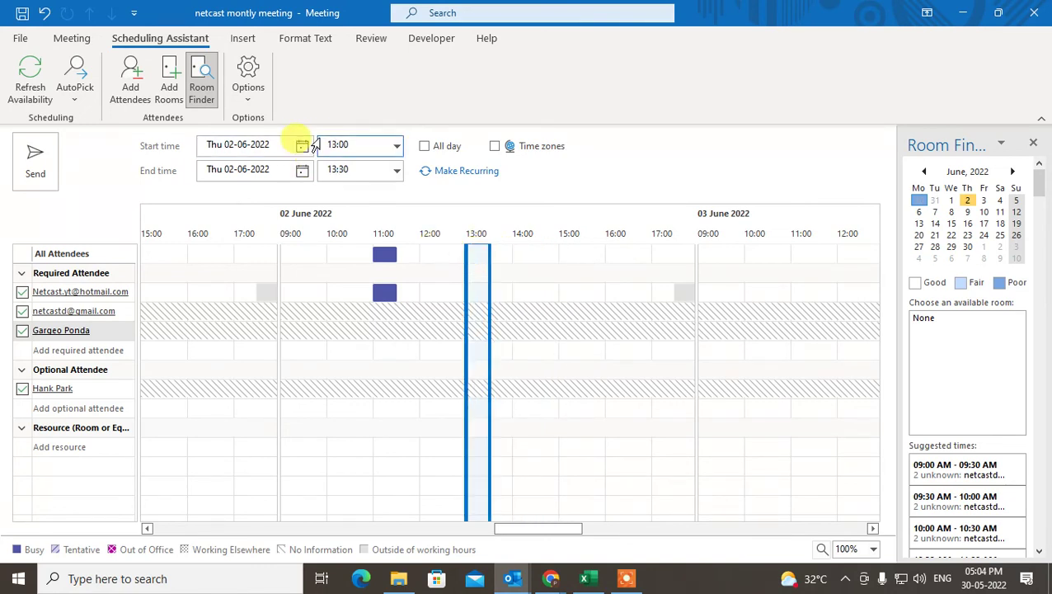
left_click(594, 253)
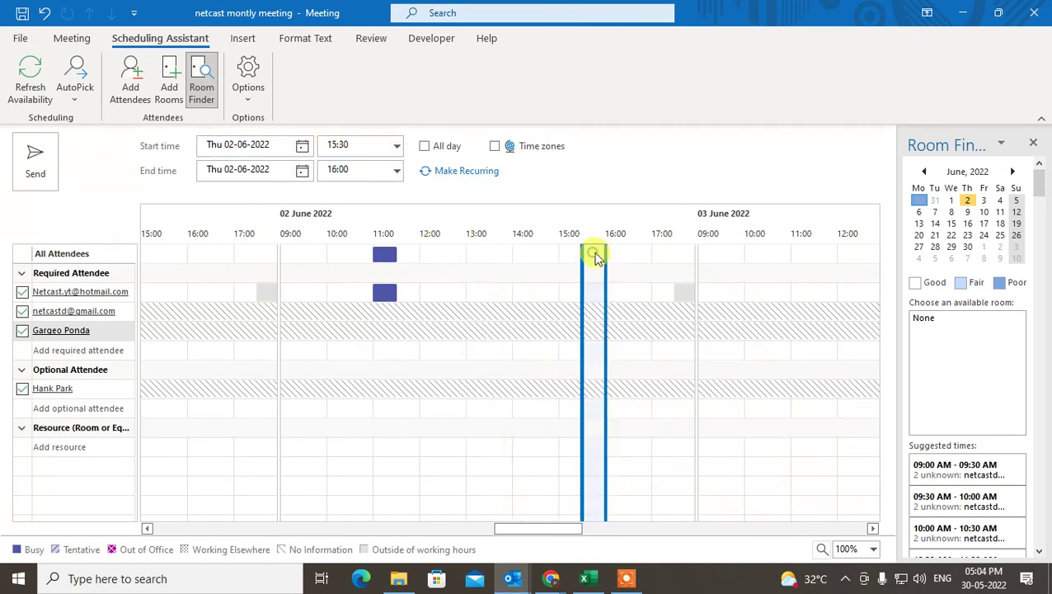
left_click(656, 251)
left_click(798, 257)
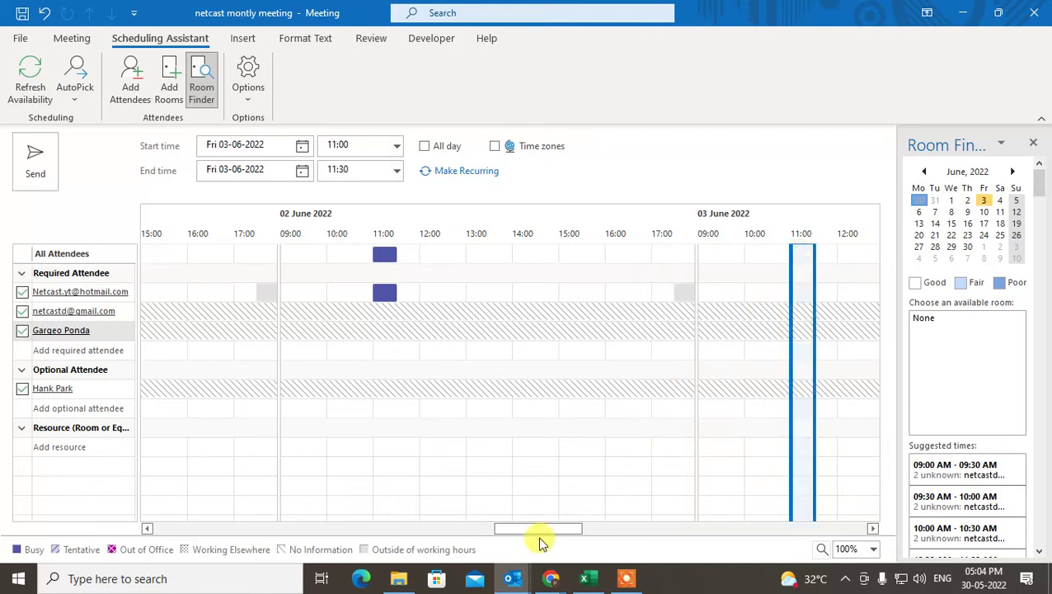
- Move the meeting to Sunday 5 June, trying 11:00 and 11:30, and make it one hour long
left_click_drag(541, 529, 563, 532)
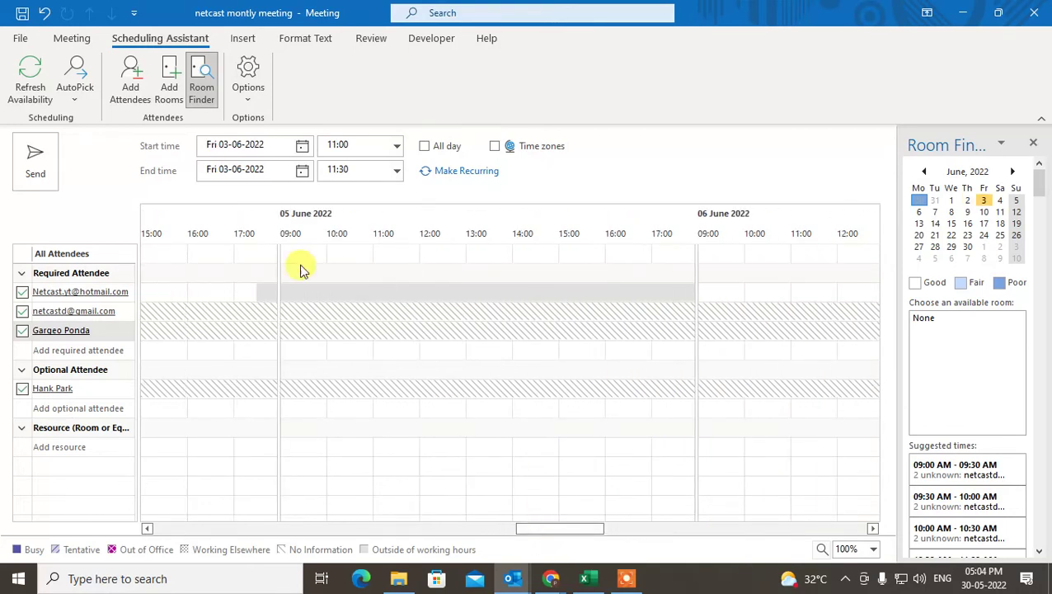
left_click(388, 252)
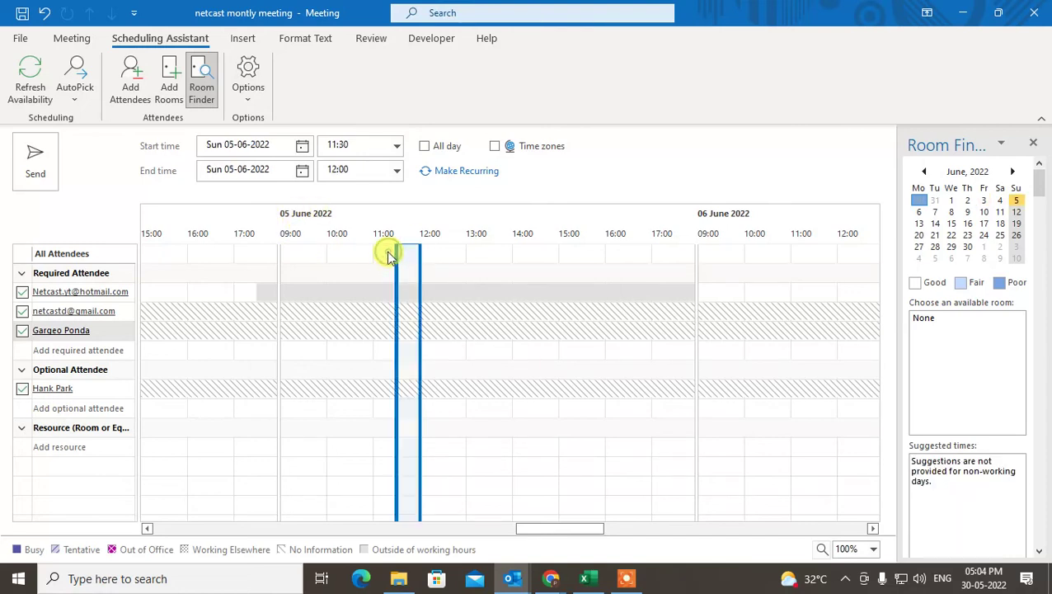
left_click(378, 249)
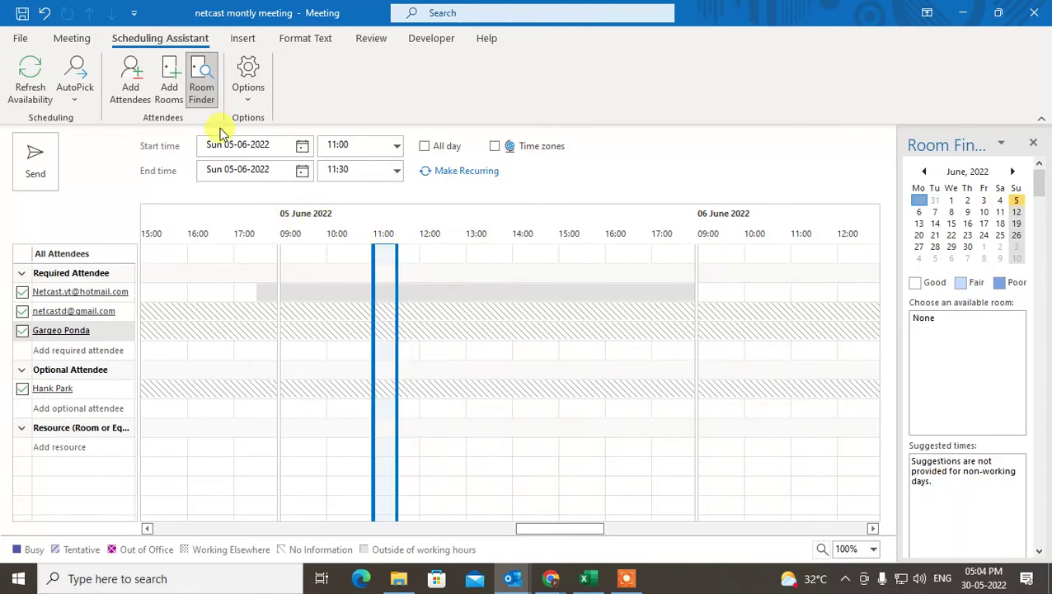
left_click(439, 251)
left_click(394, 241)
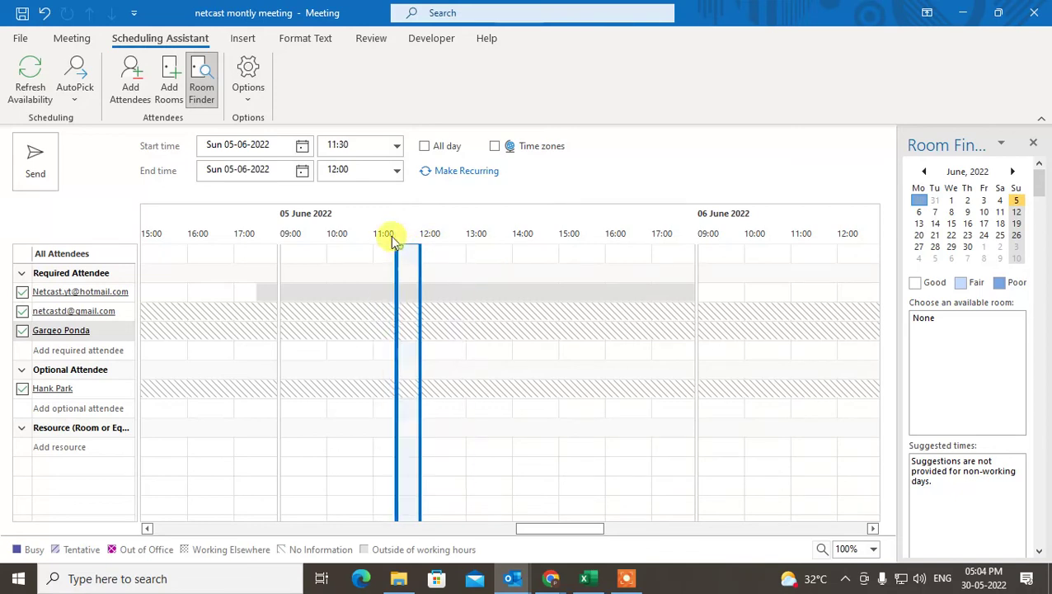
left_click(396, 170)
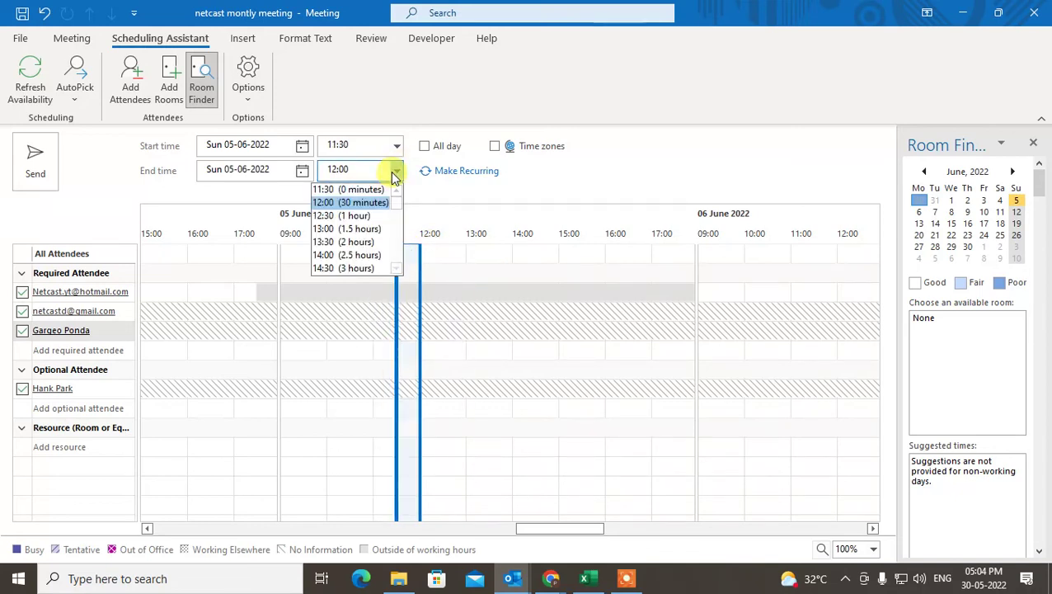
left_click(370, 217)
- Set the meeting to 13:00–14:00 on 5 June, return to the meeting form, and show the desktop
left_click(495, 247)
left_click(583, 248)
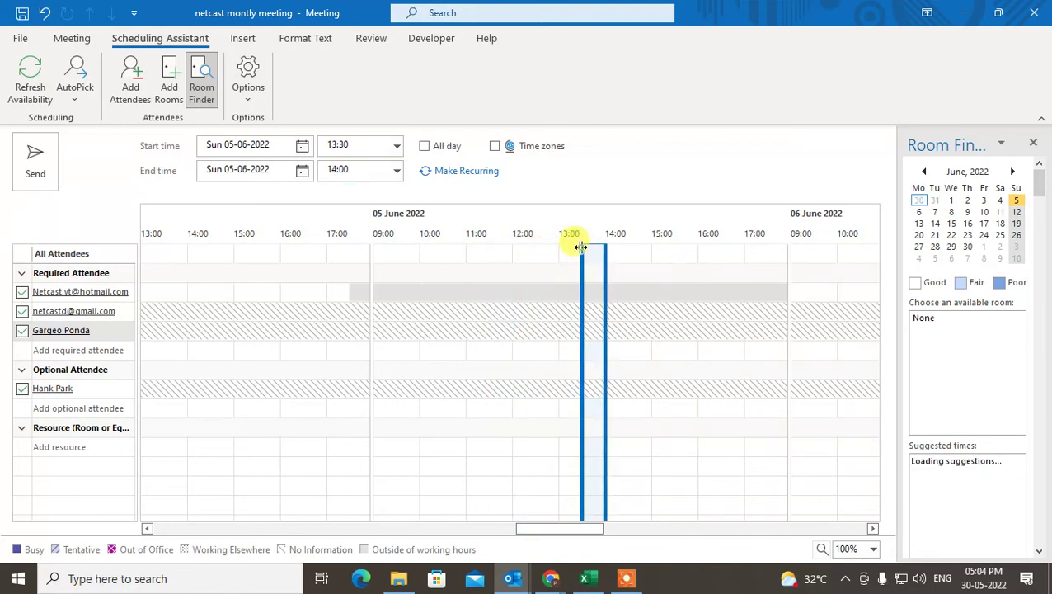
left_click_drag(581, 248, 605, 264)
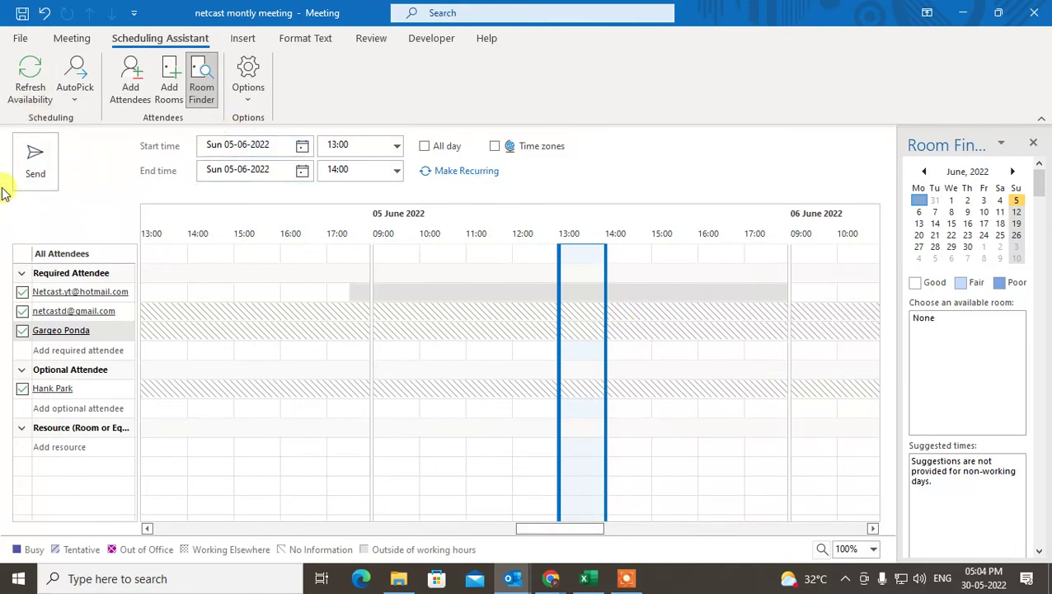
left_click(71, 38)
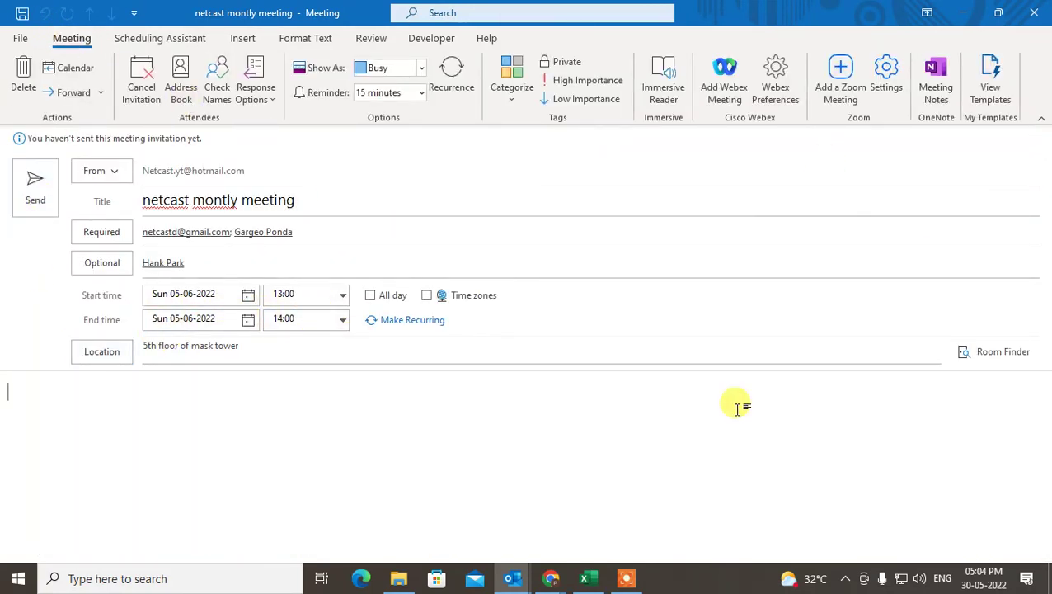
key("super+d")
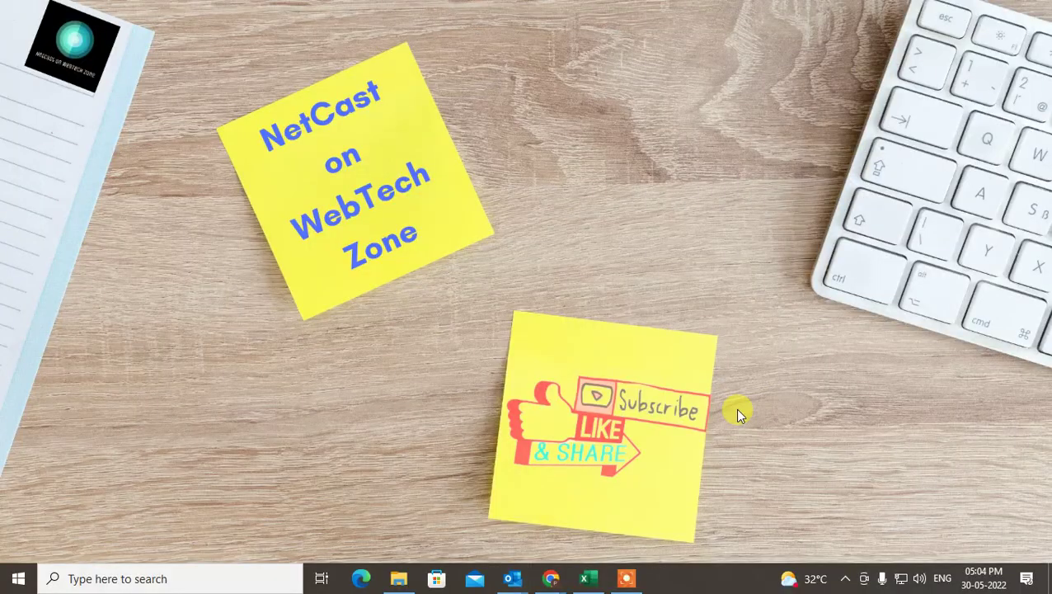